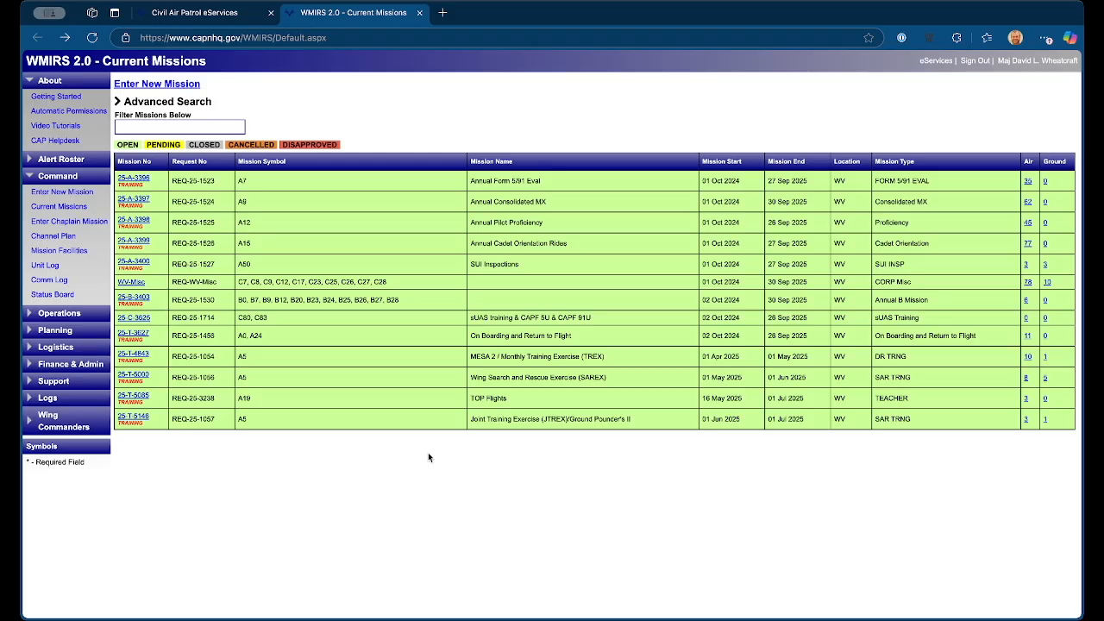
# Step: Filter the current missions for 25-T-5146 and open that mission's air sortie list
pyautogui.click(210, 127)
pyautogui.write('25-T')
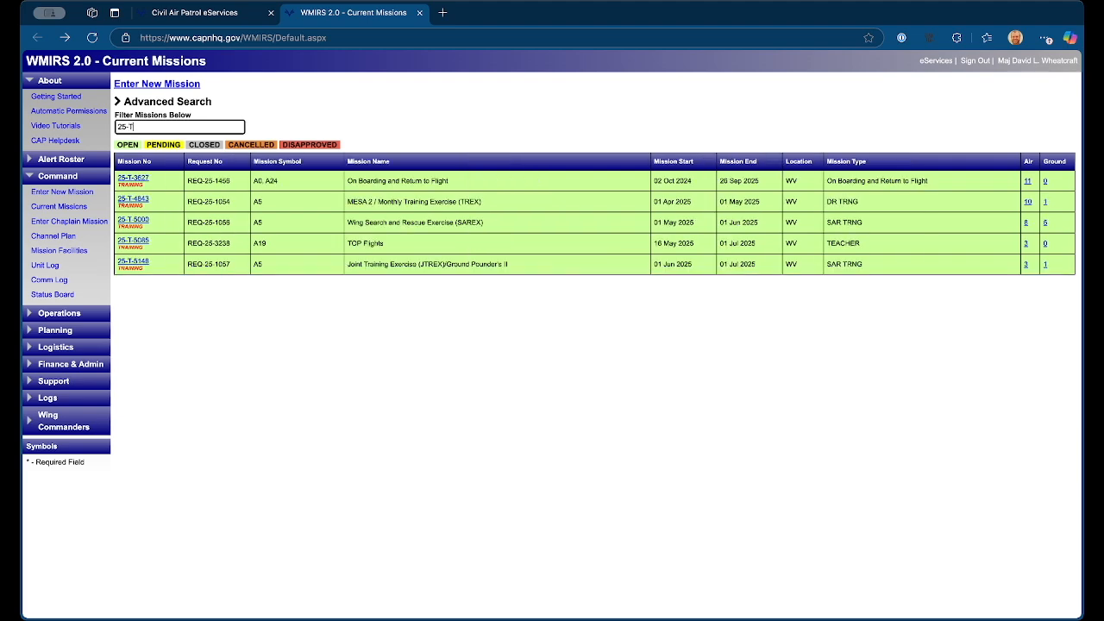
pyautogui.write('-5148')
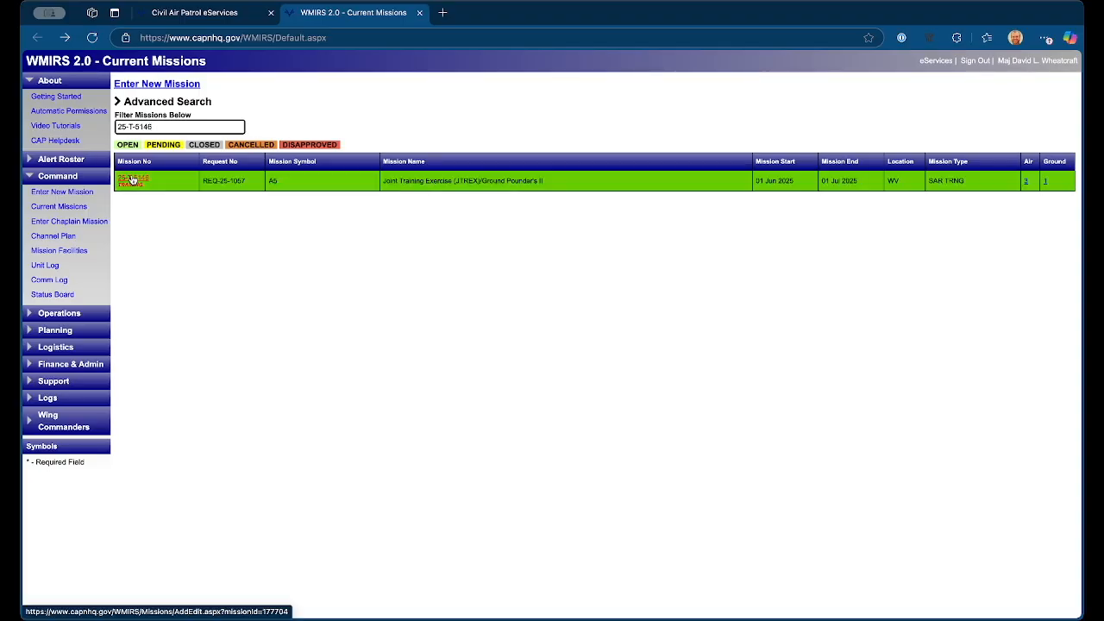
pyautogui.click(1026, 183)
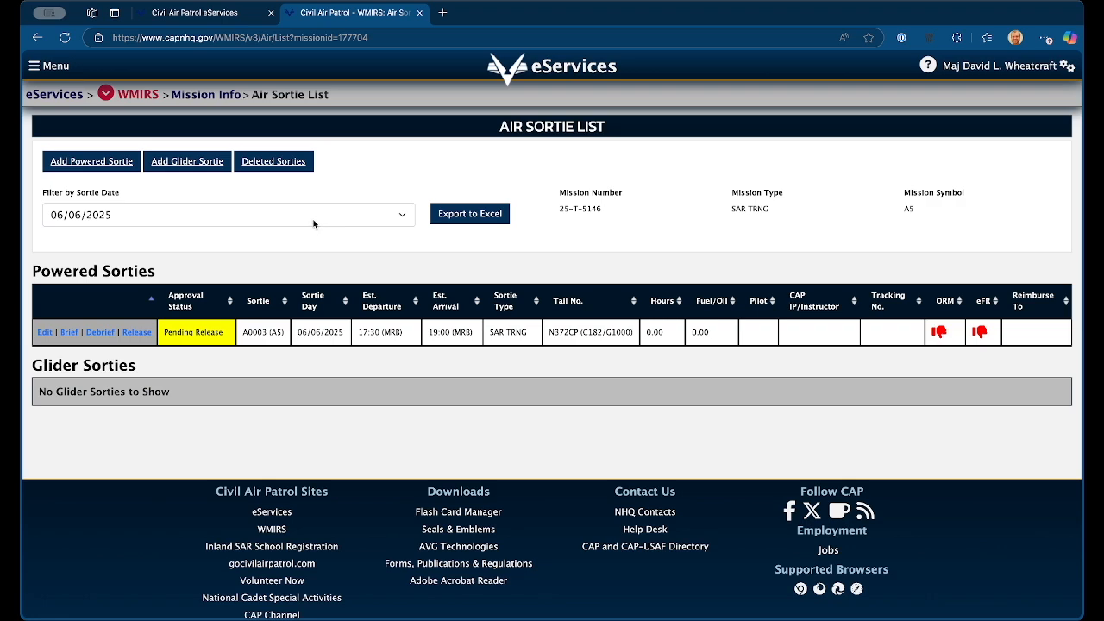
# Step: Start a new powered sortie with SAR Training as the sortie type and 5 Jun 2025 as the sortie date
pyautogui.click(78, 165)
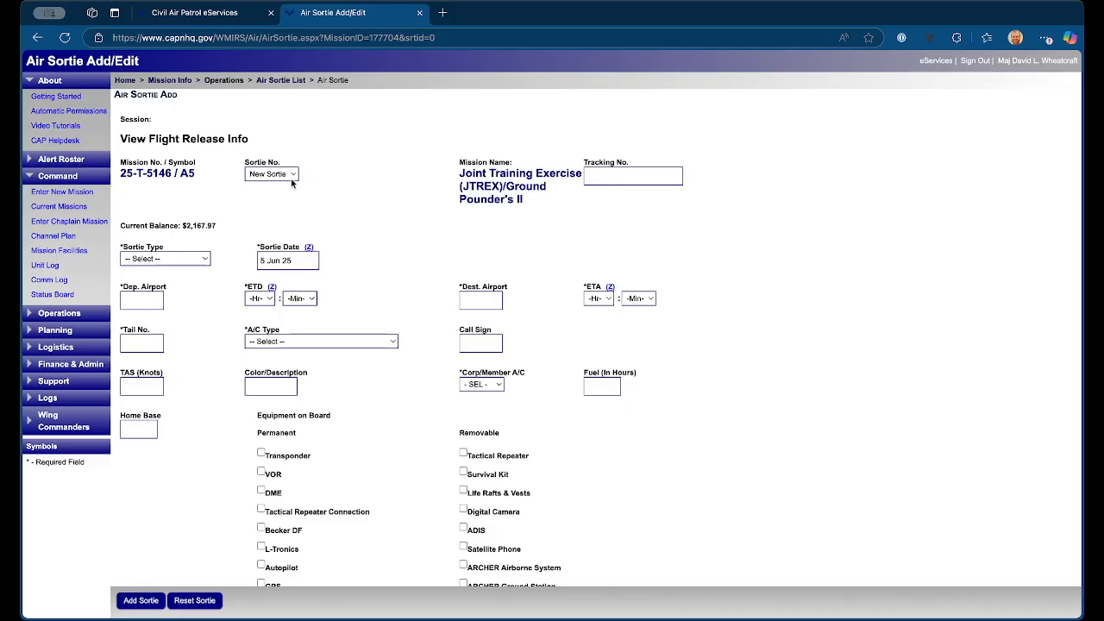
pyautogui.click(642, 176)
pyautogui.click(205, 261)
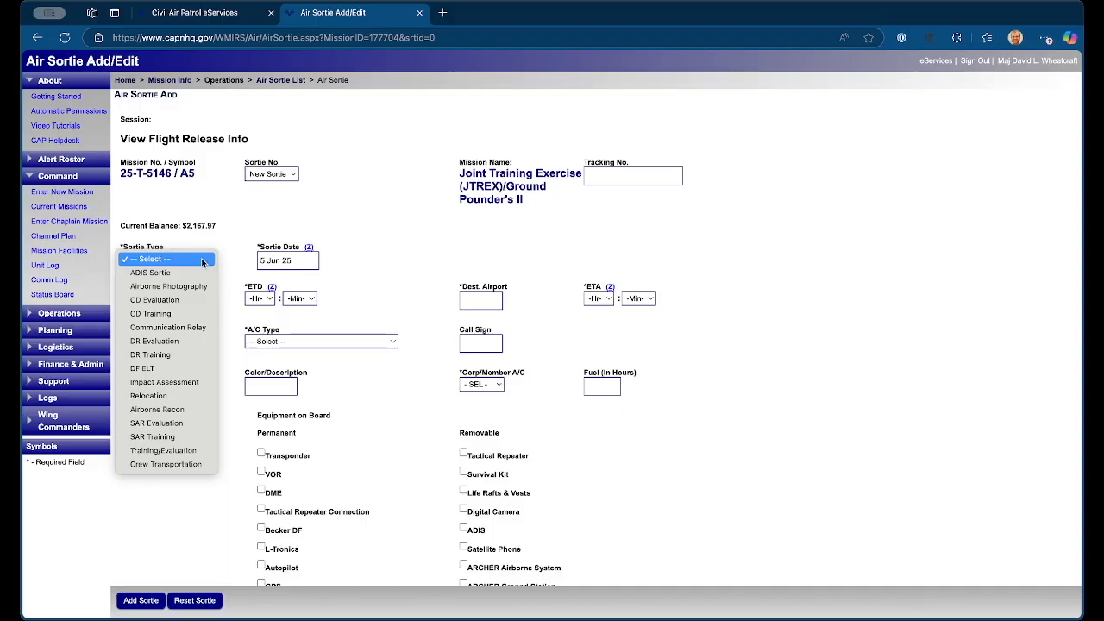
pyautogui.click(172, 436)
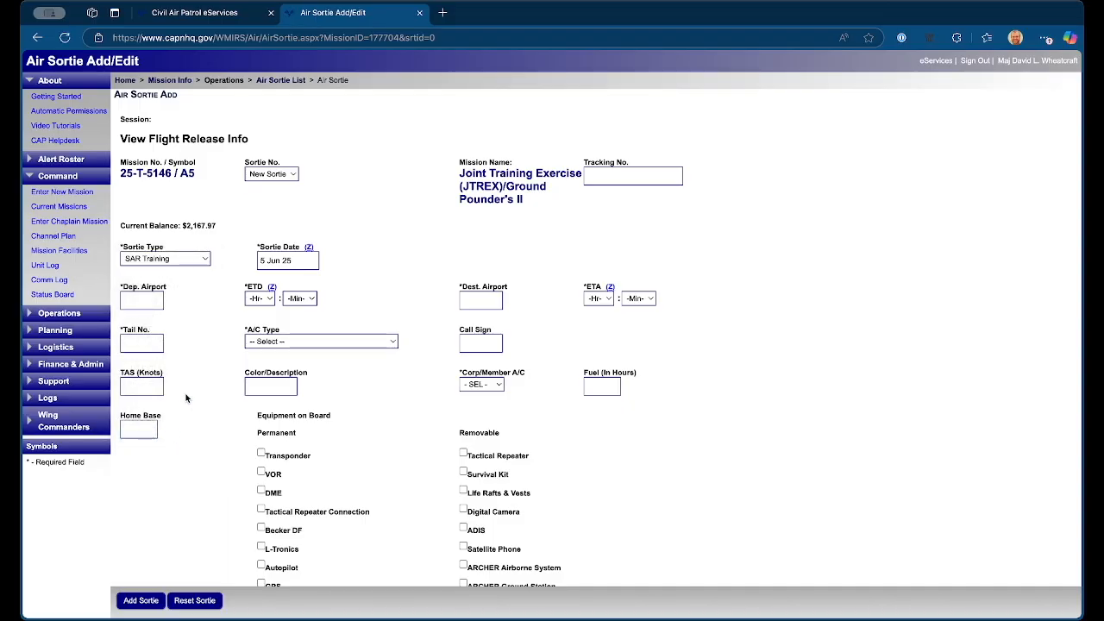
pyautogui.click(303, 262)
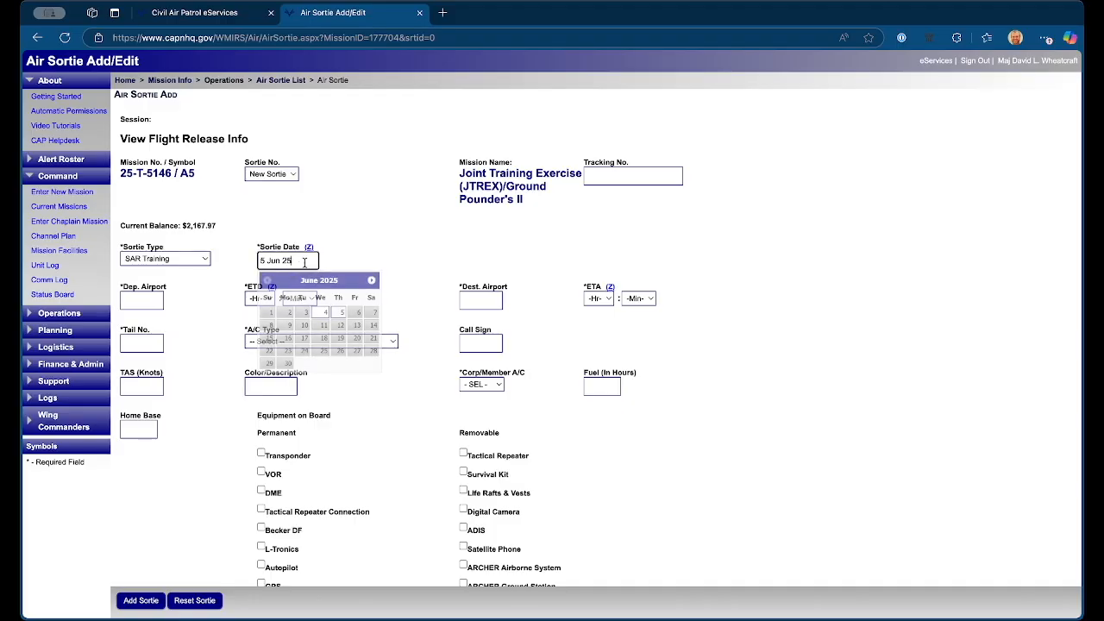
pyautogui.click(338, 312)
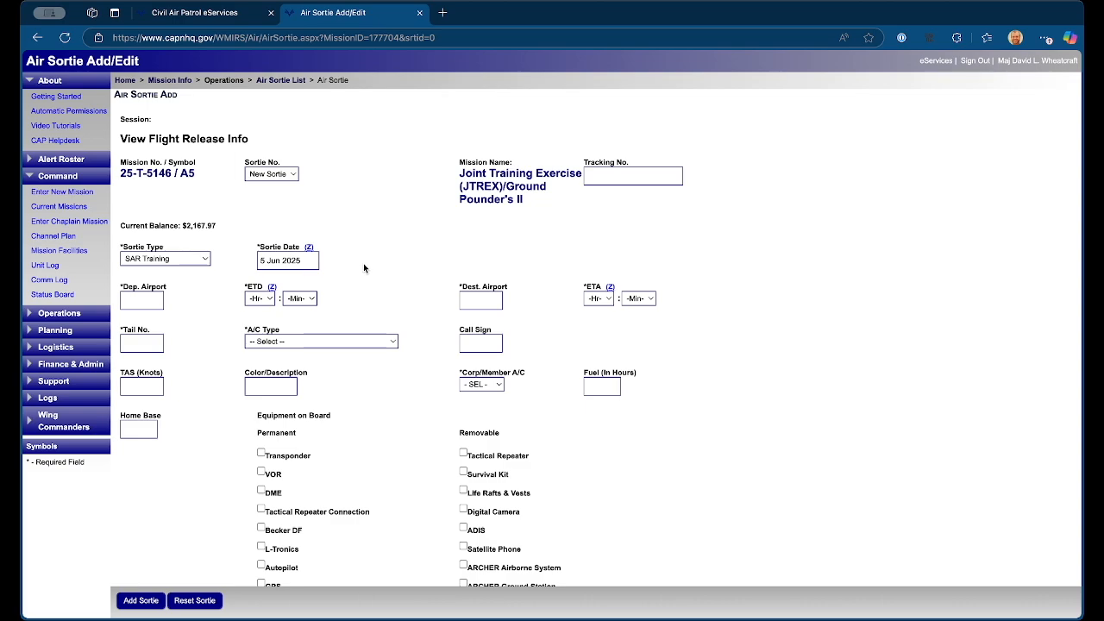
# Step: Change the time zone to US Eastern Standard Time, save the update and return to the sortie form
pyautogui.click(309, 249)
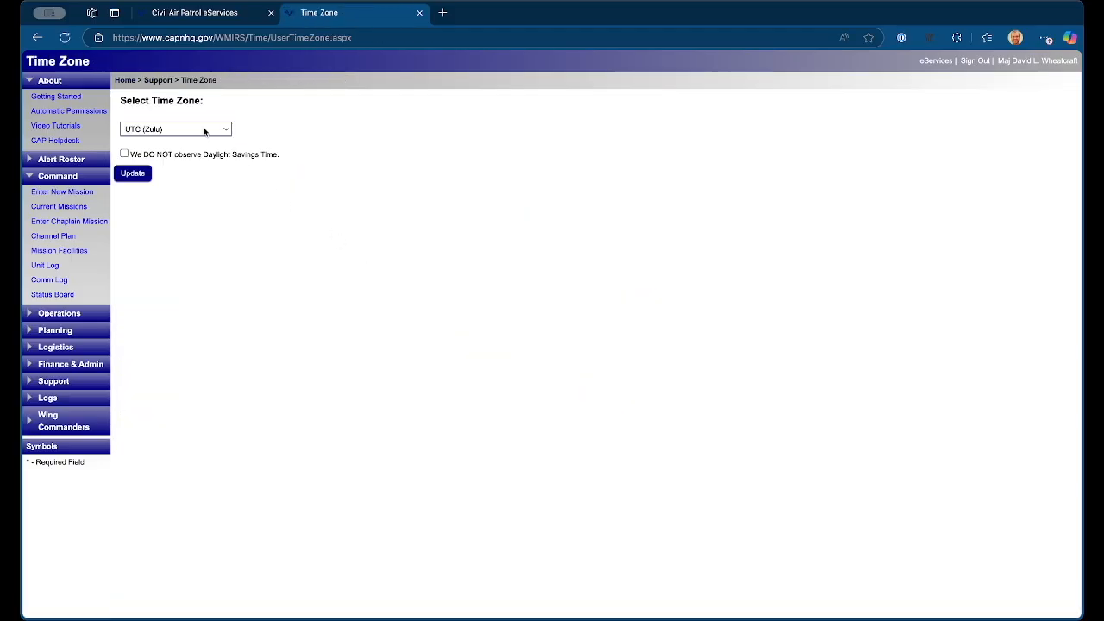
pyautogui.click(205, 131)
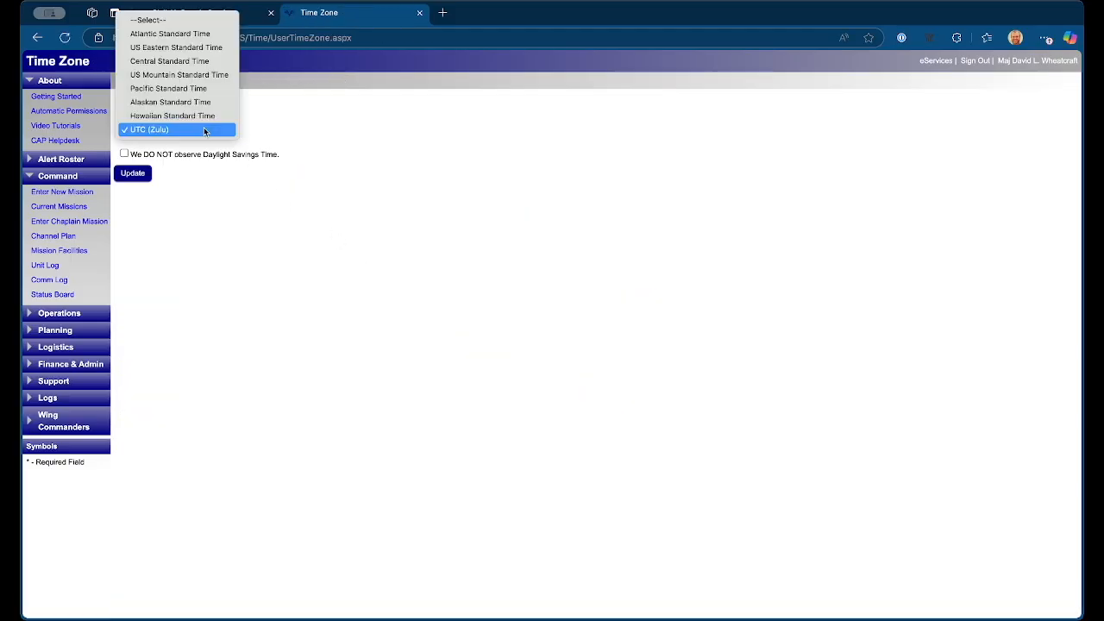
pyautogui.click(179, 48)
pyautogui.click(132, 174)
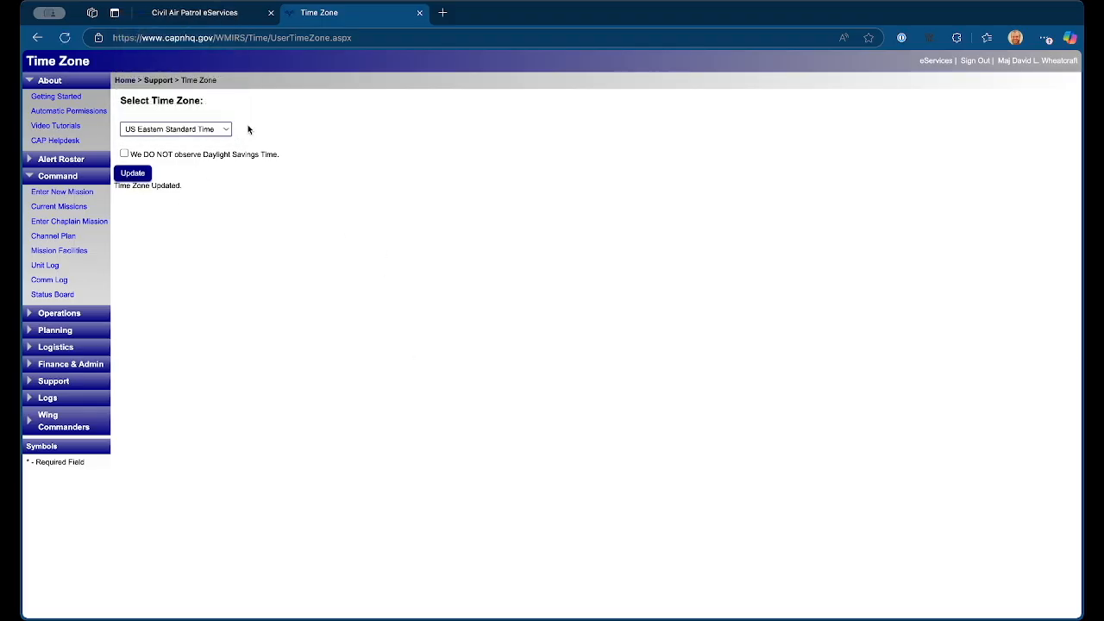
pyautogui.click(37, 37)
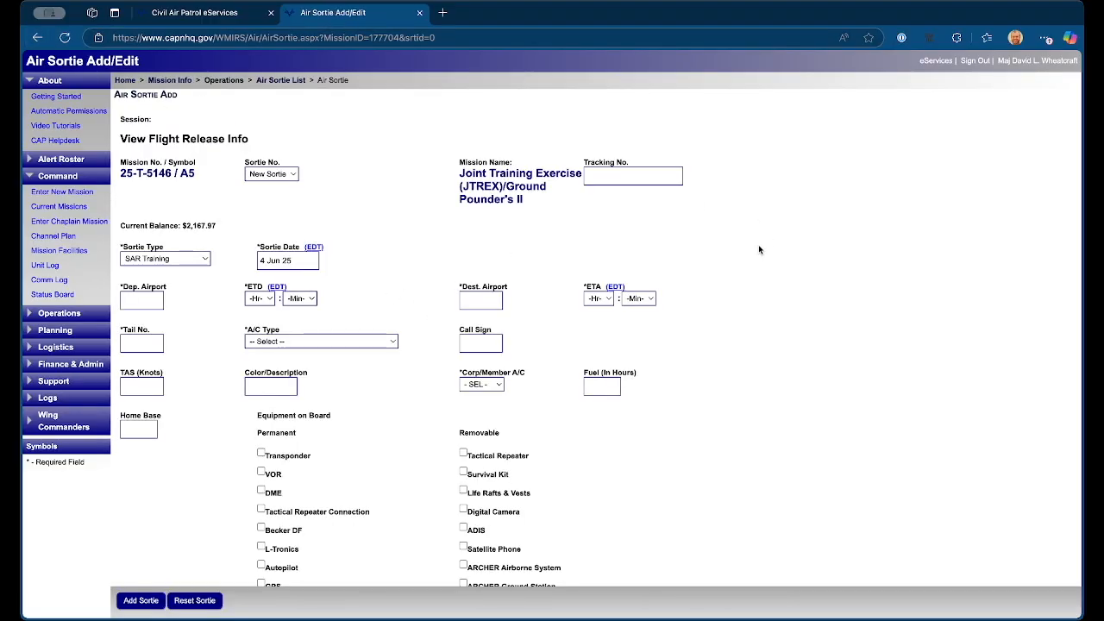
# Step: Set the sortie's departure airport to KMGW and its estimated departure time to 10:00
pyautogui.scroll(-3, 759, 249)
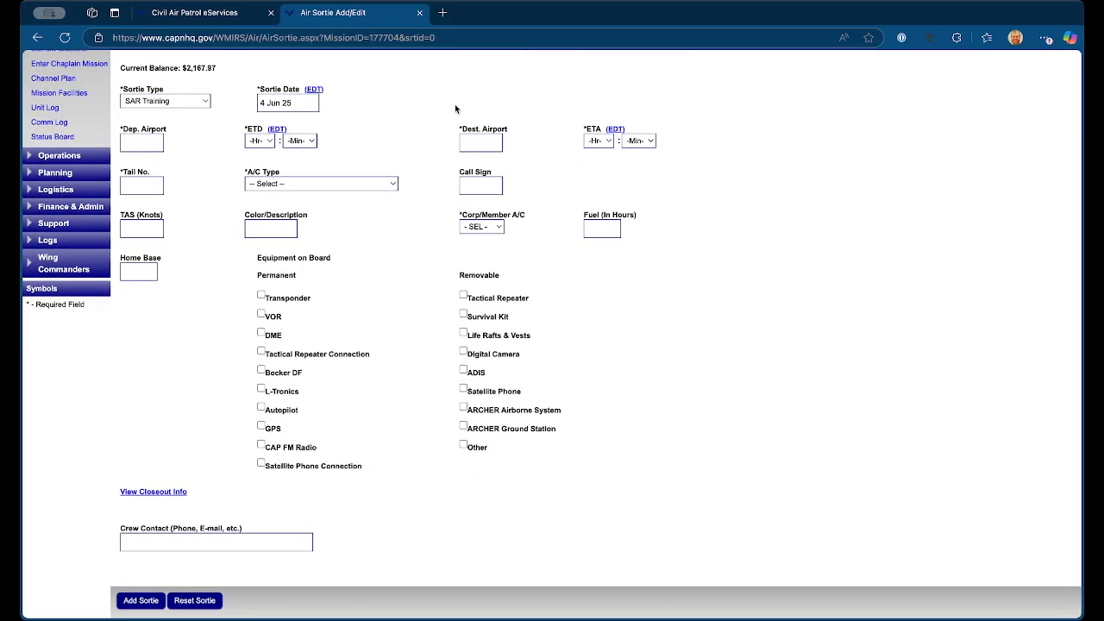
pyautogui.click(139, 147)
pyautogui.write('KMGW')
pyautogui.press('Tab')
pyautogui.click(259, 141)
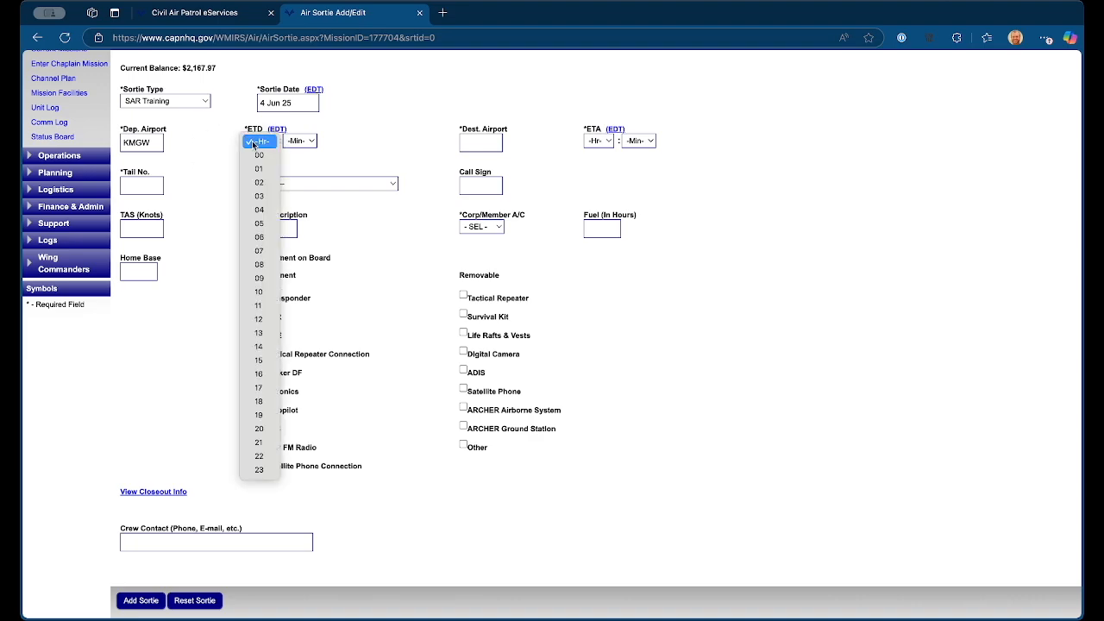
pyautogui.click(261, 293)
pyautogui.click(302, 142)
pyautogui.click(300, 154)
# Step: Set the sortie's destination airport to KMGW and its estimated arrival time to 11:00
pyautogui.click(481, 142)
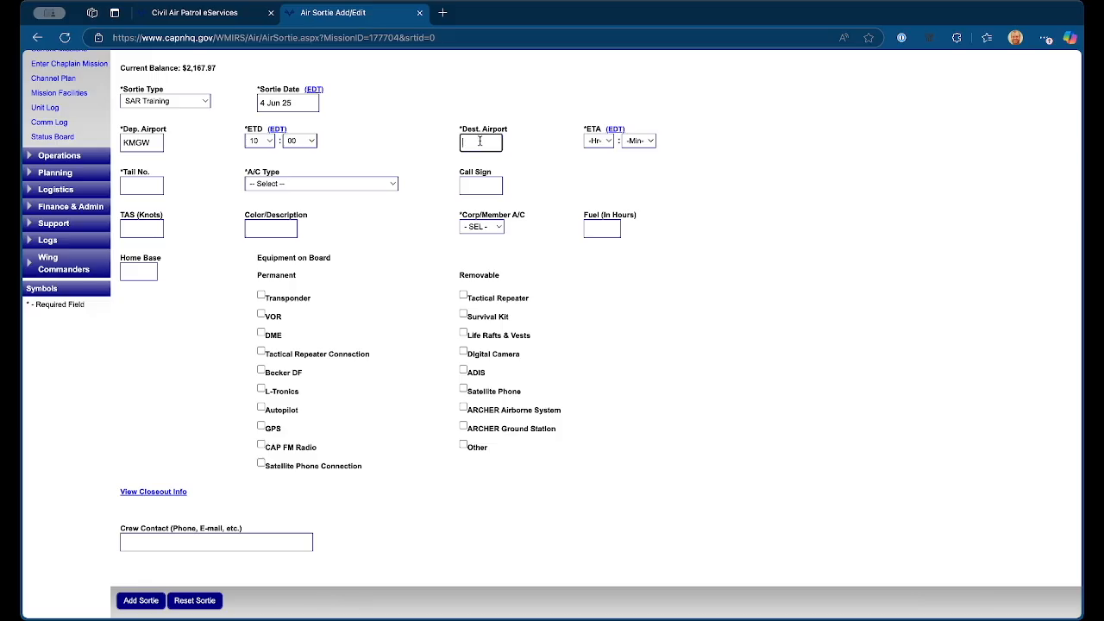
pyautogui.write('KMGW')
pyautogui.click(604, 141)
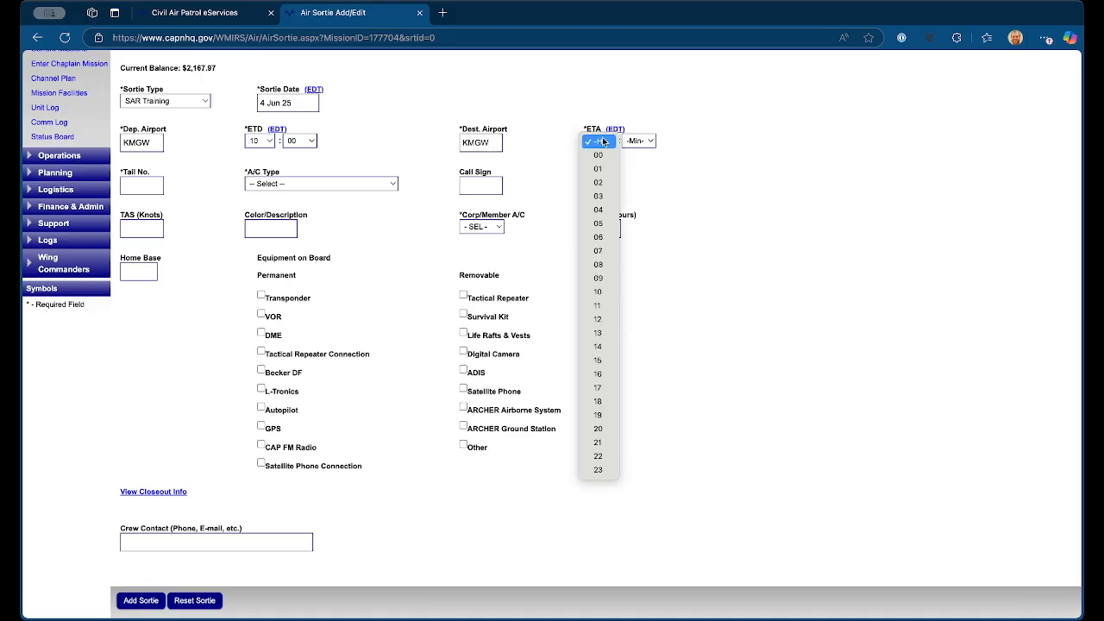
pyautogui.click(600, 304)
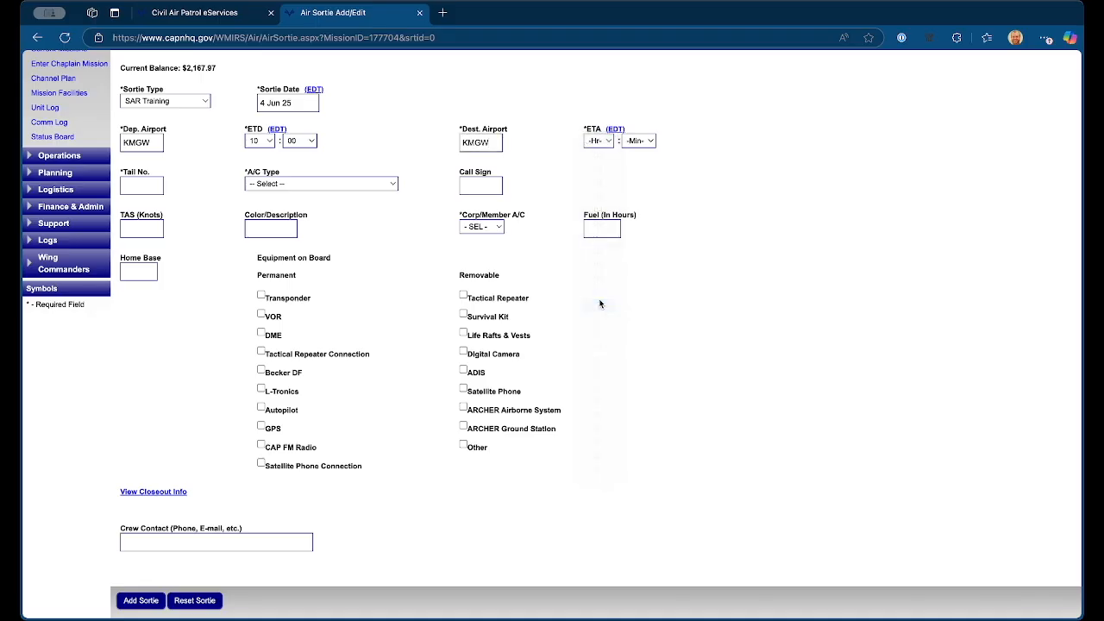
pyautogui.click(649, 142)
pyautogui.click(647, 157)
# Step: Assign the aircraft with tail number N648CP to the sortie
pyautogui.click(140, 184)
pyautogui.write('N6')
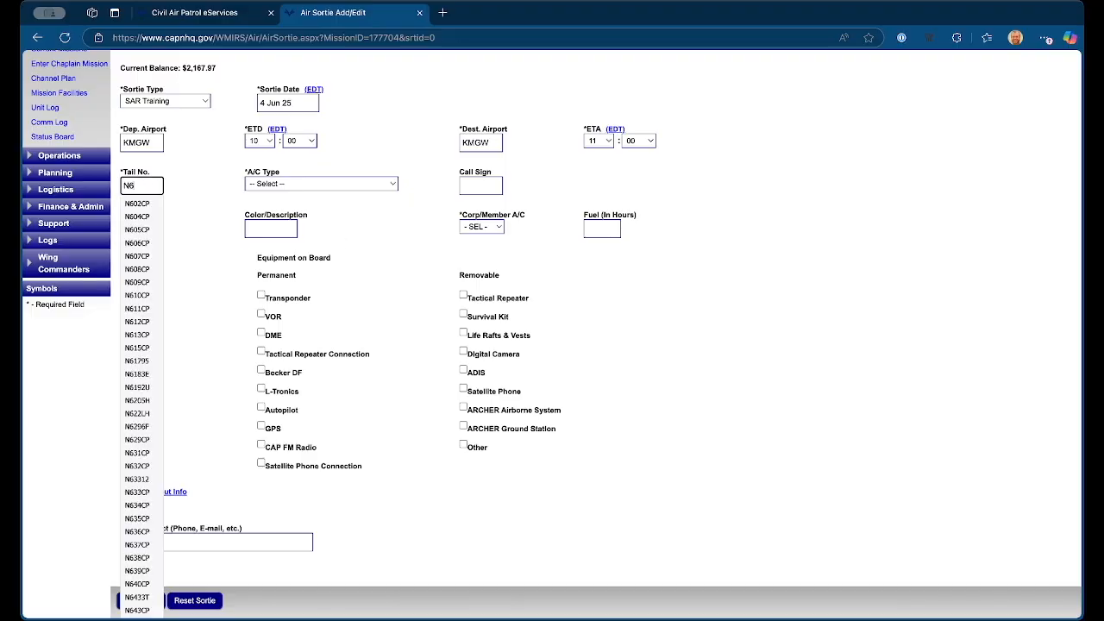
pyautogui.write('48')
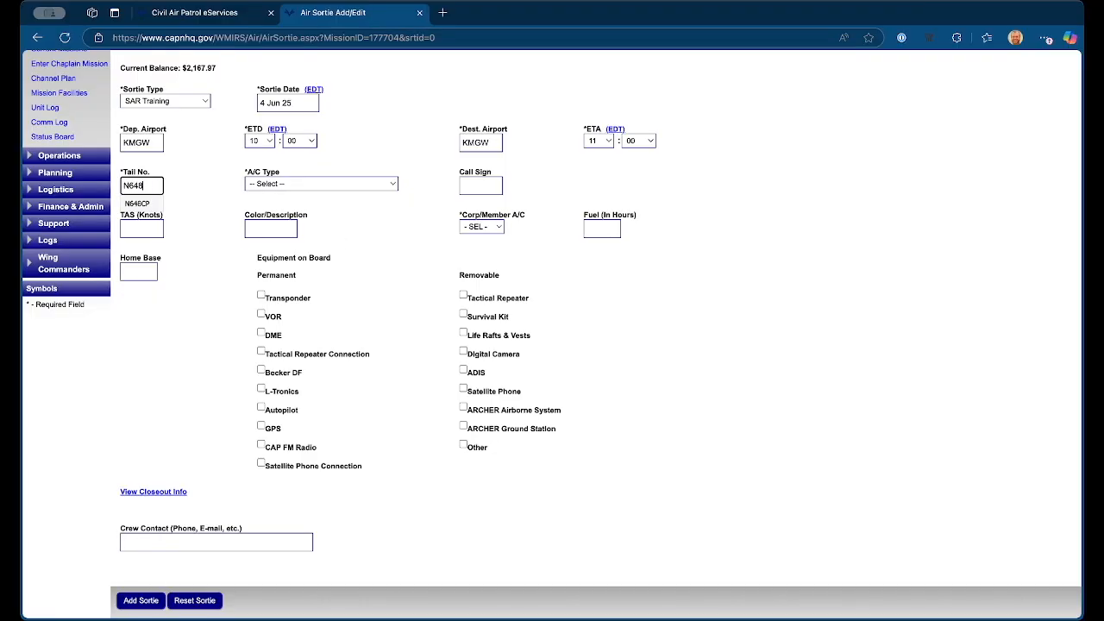
pyautogui.click(133, 205)
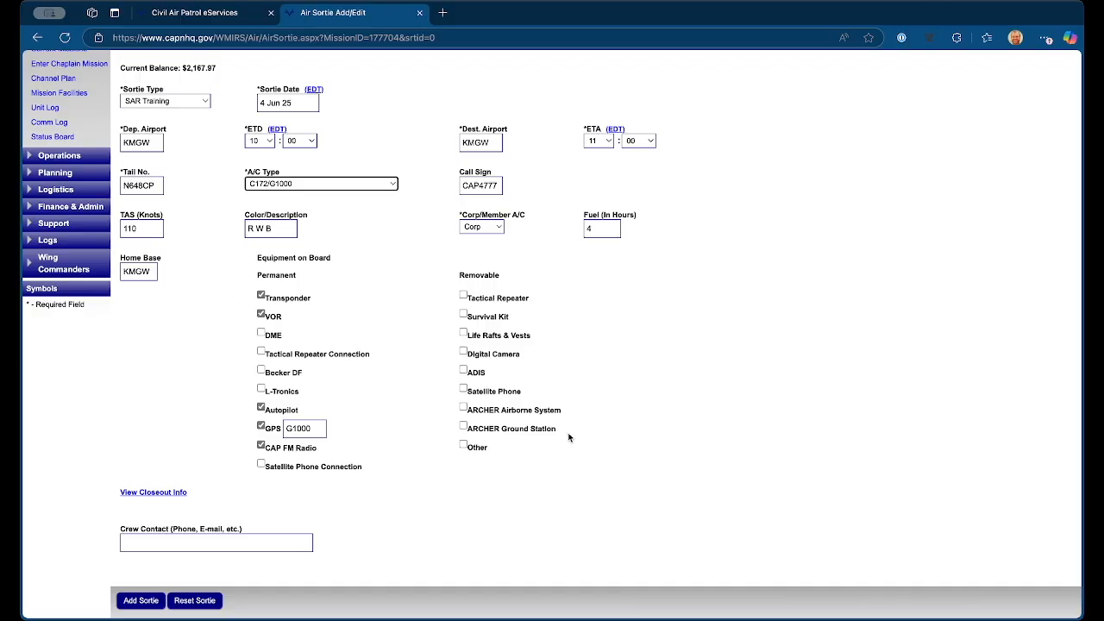
# Step: Enter the crew contact phone number and add the sortie to the mission
pyautogui.scroll(-1, 664, 358)
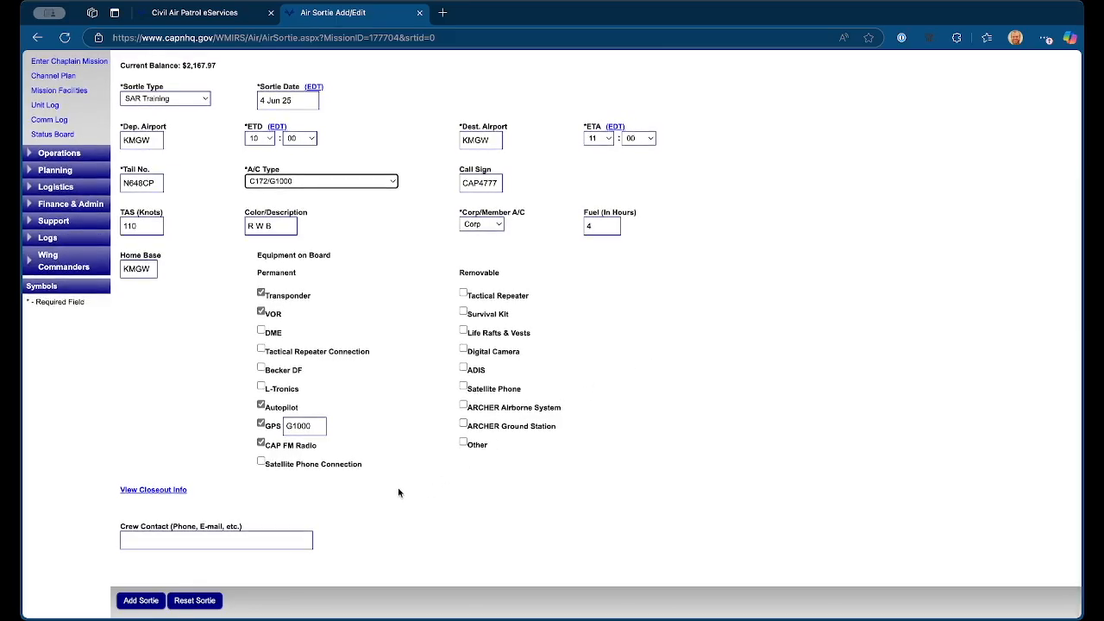
pyautogui.click(263, 539)
pyautogui.click(390, 510)
pyautogui.click(255, 541)
pyautogui.write('30')
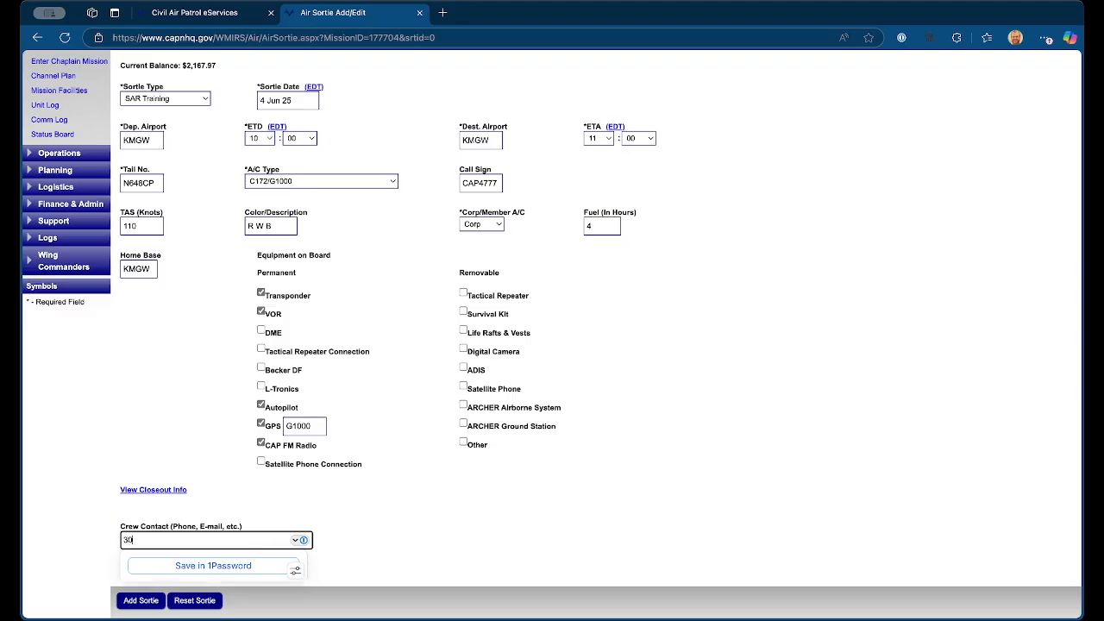
pyautogui.write('45551234')
pyautogui.click(419, 503)
pyautogui.scroll(-1, 398, 516)
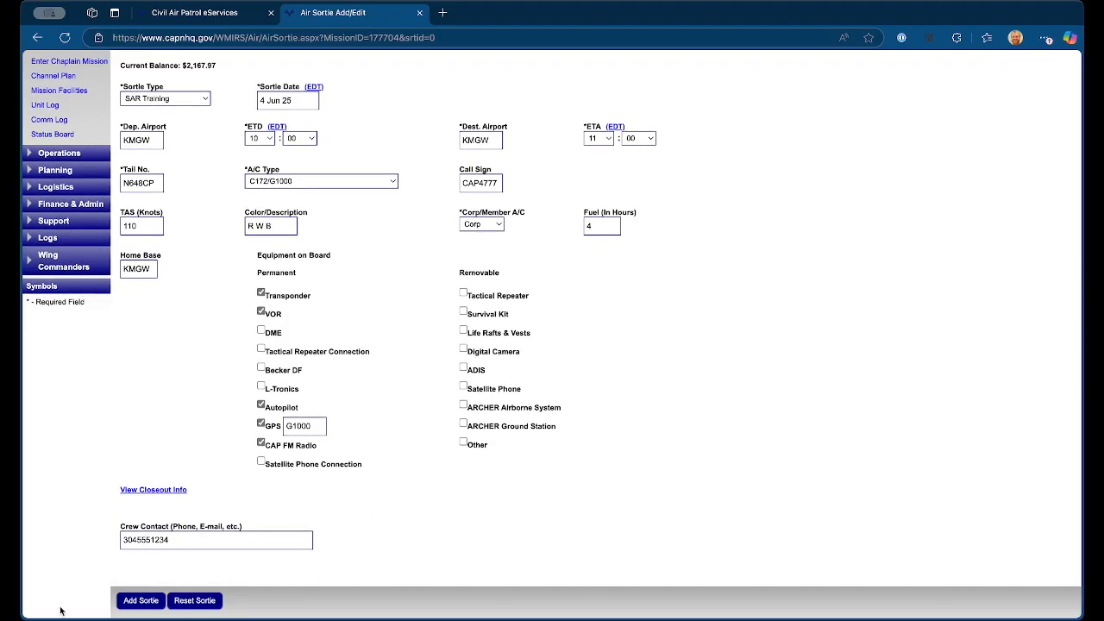
pyautogui.click(140, 602)
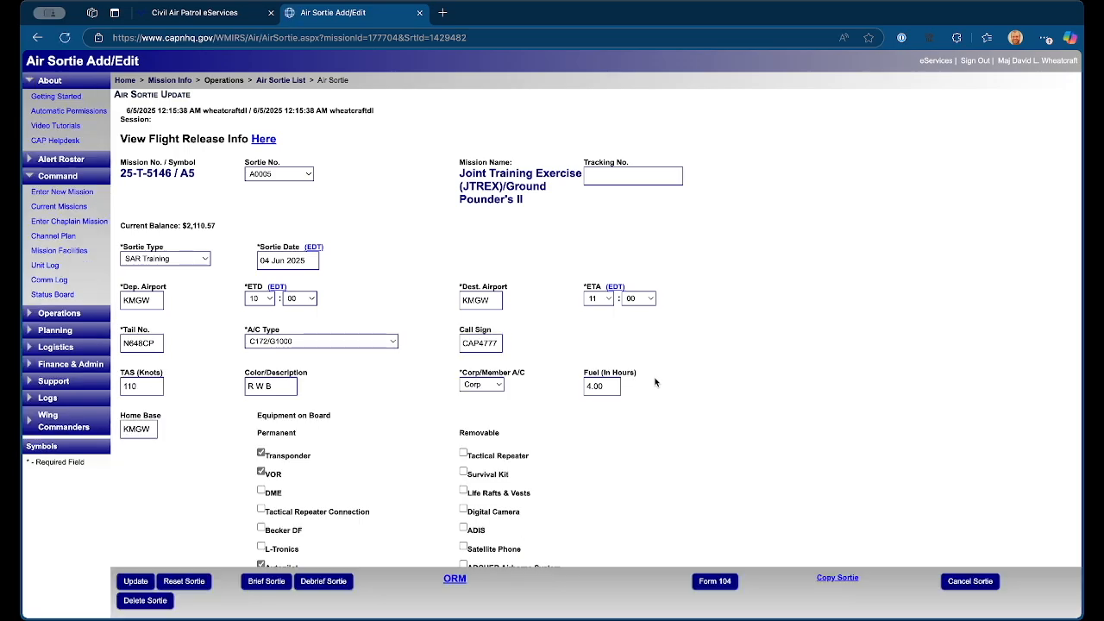
# Step: Sign in a new person as the sortie's pilot by looking up their member ID number
pyautogui.scroll(-1, 715, 342)
pyautogui.scroll(-1, 716, 342)
pyautogui.scroll(-3, 716, 342)
pyautogui.scroll(-5, 716, 342)
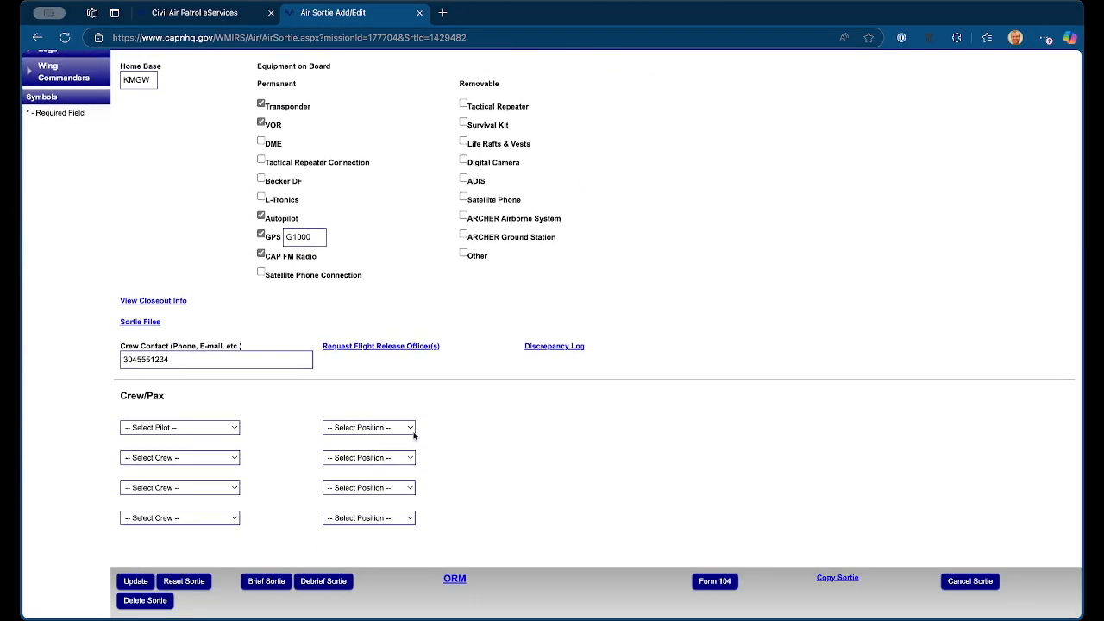
pyautogui.click(174, 428)
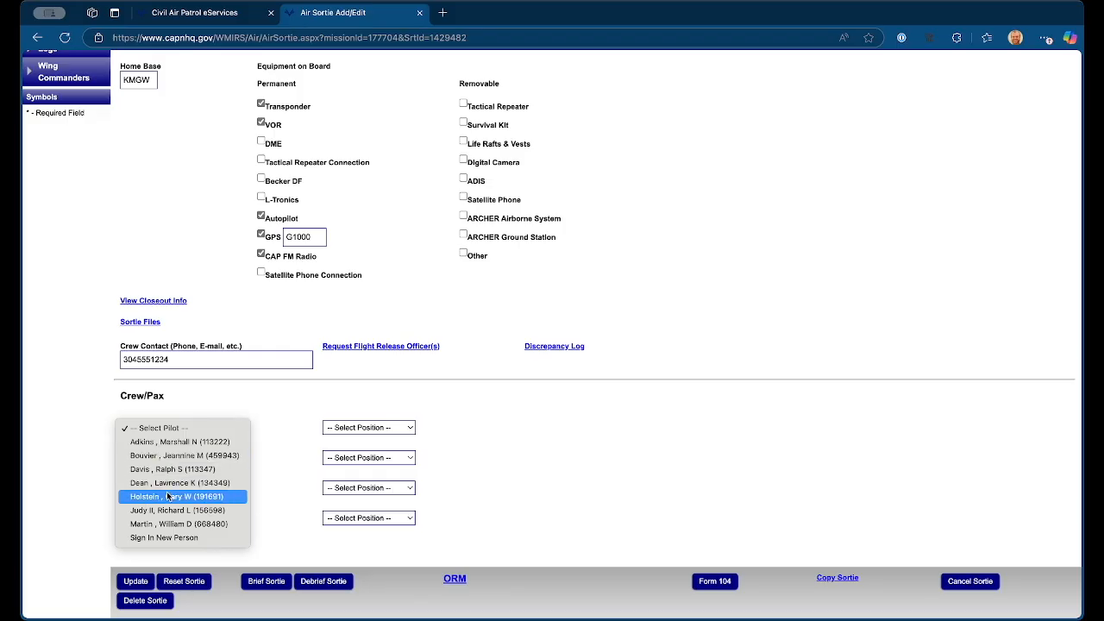
pyautogui.click(158, 537)
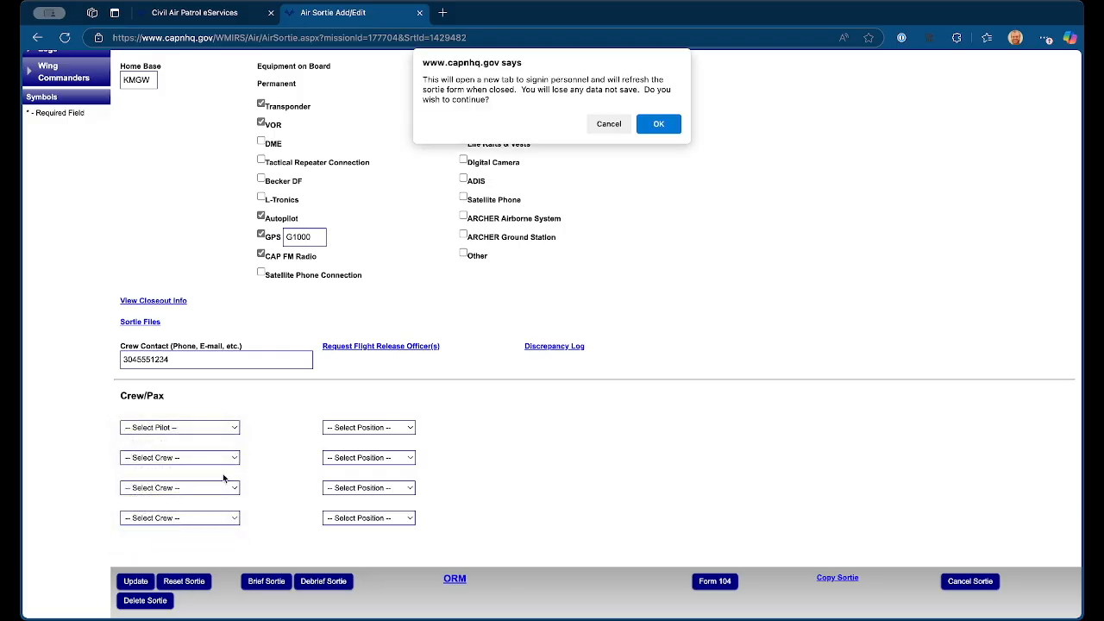
pyautogui.click(659, 127)
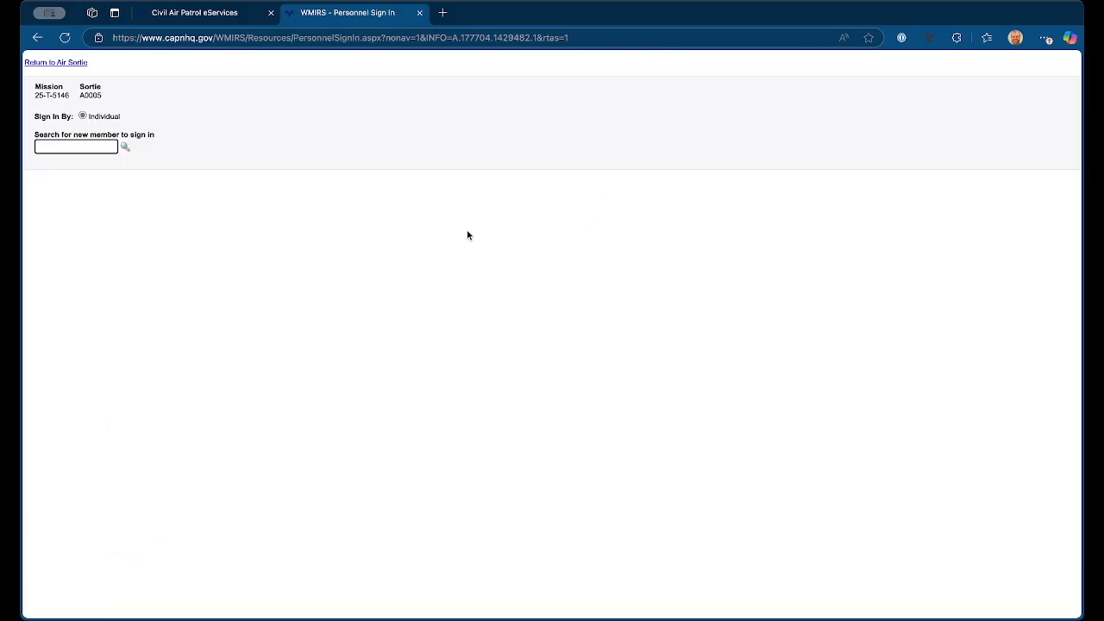
pyautogui.write('429575')
pyautogui.press('Return')
pyautogui.scroll(-2, 352, 337)
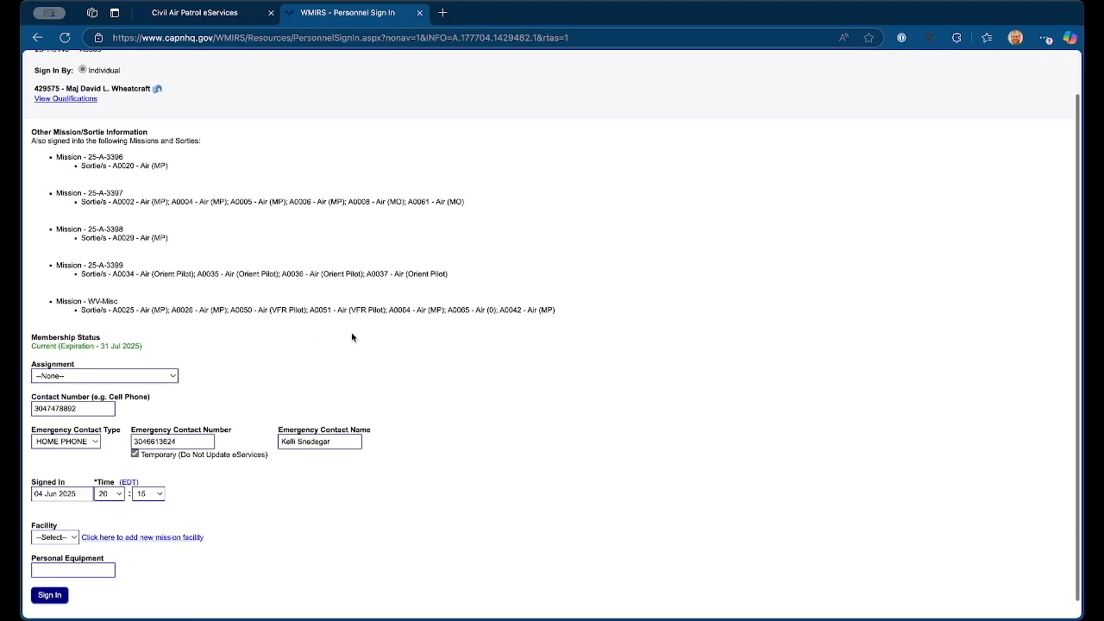
pyautogui.click(50, 574)
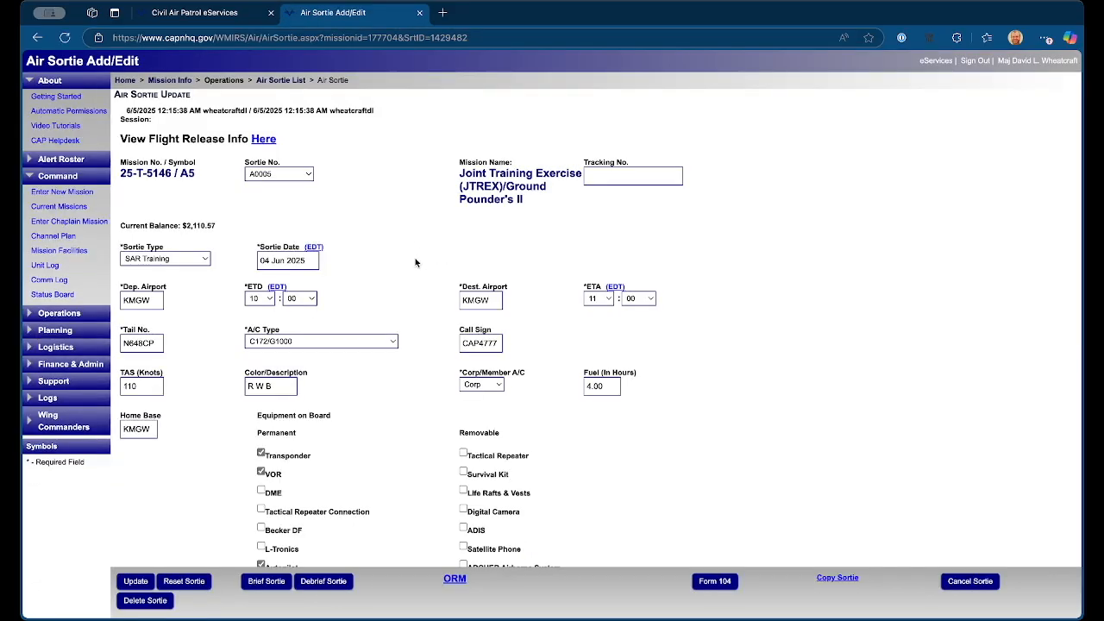
# Step: Set the pilot's crew position to Mission Pilot
pyautogui.scroll(-8, 751, 284)
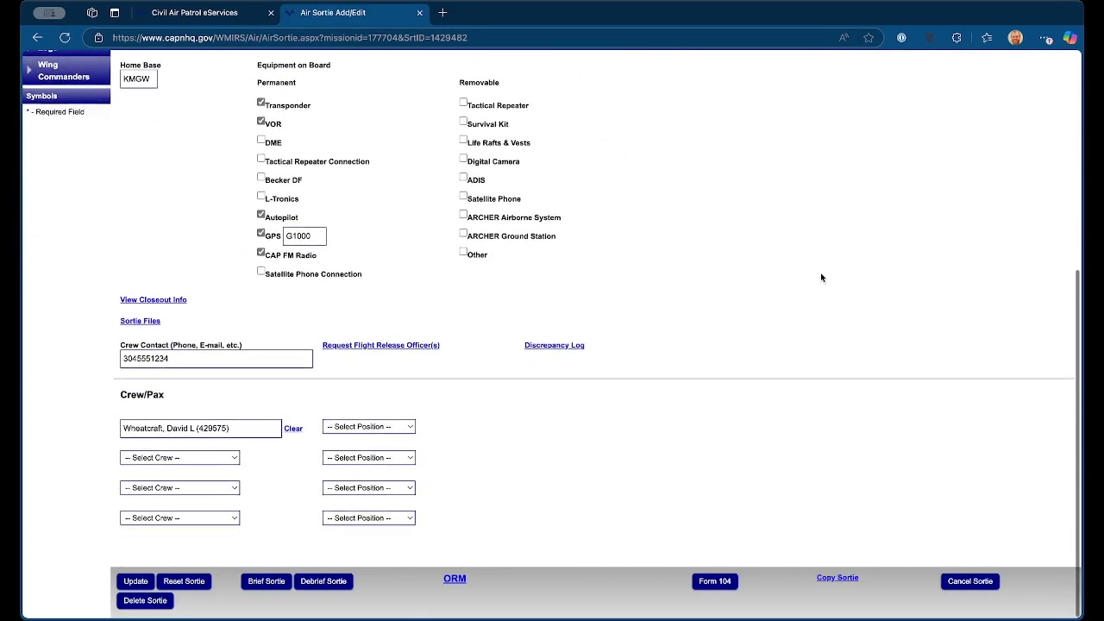
pyautogui.click(369, 426)
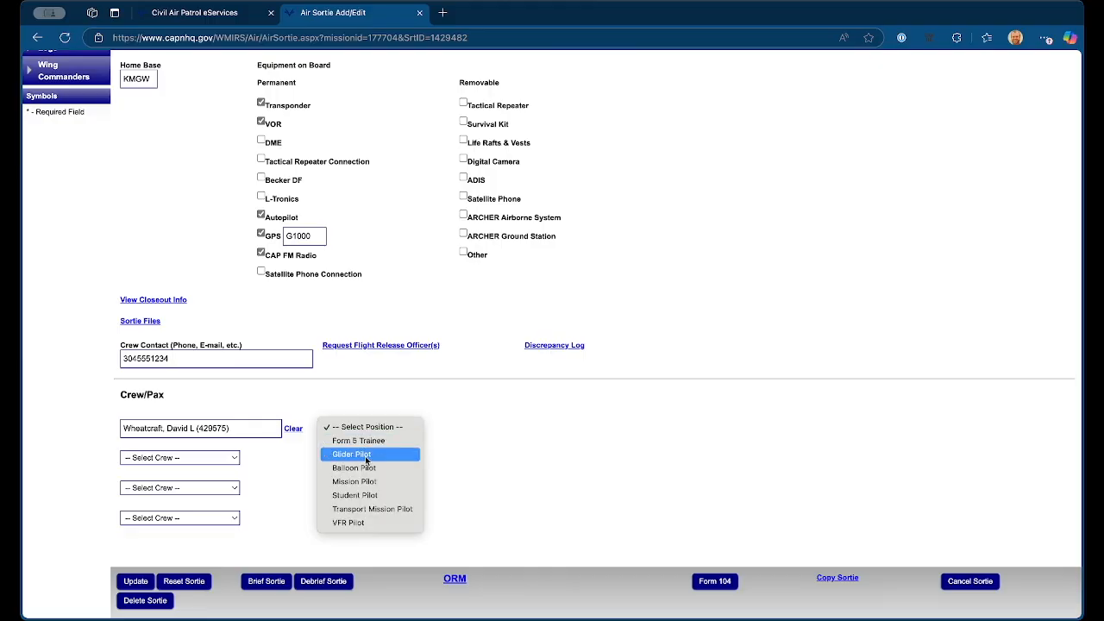
pyautogui.click(368, 485)
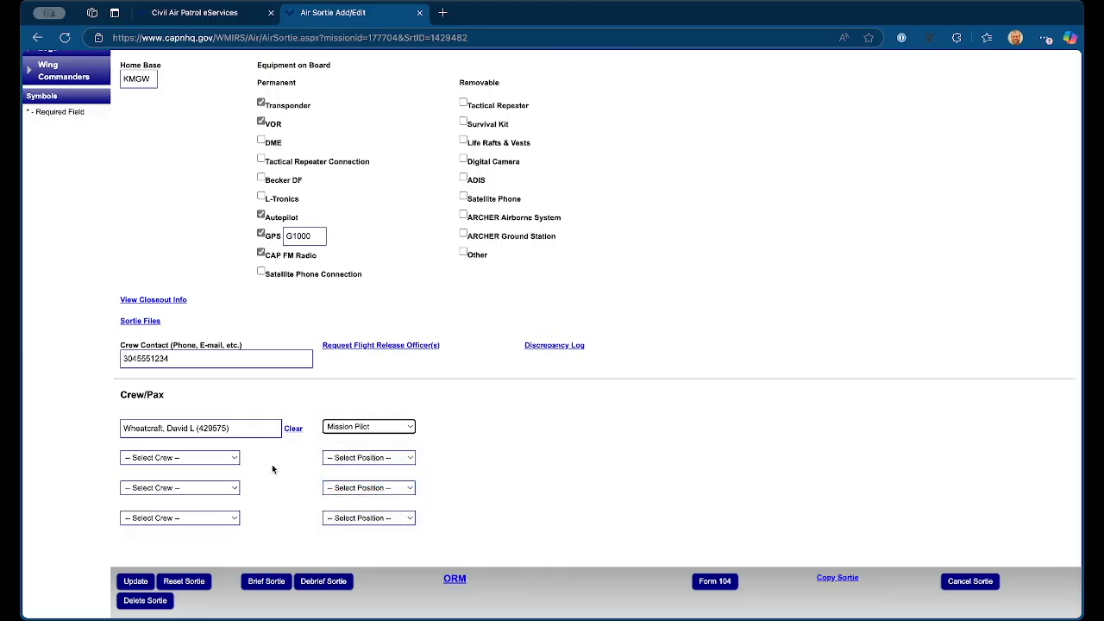
# Step: Assign the second crew member to the sortie in the Mission Observer position and save the sortie update
pyautogui.click(220, 458)
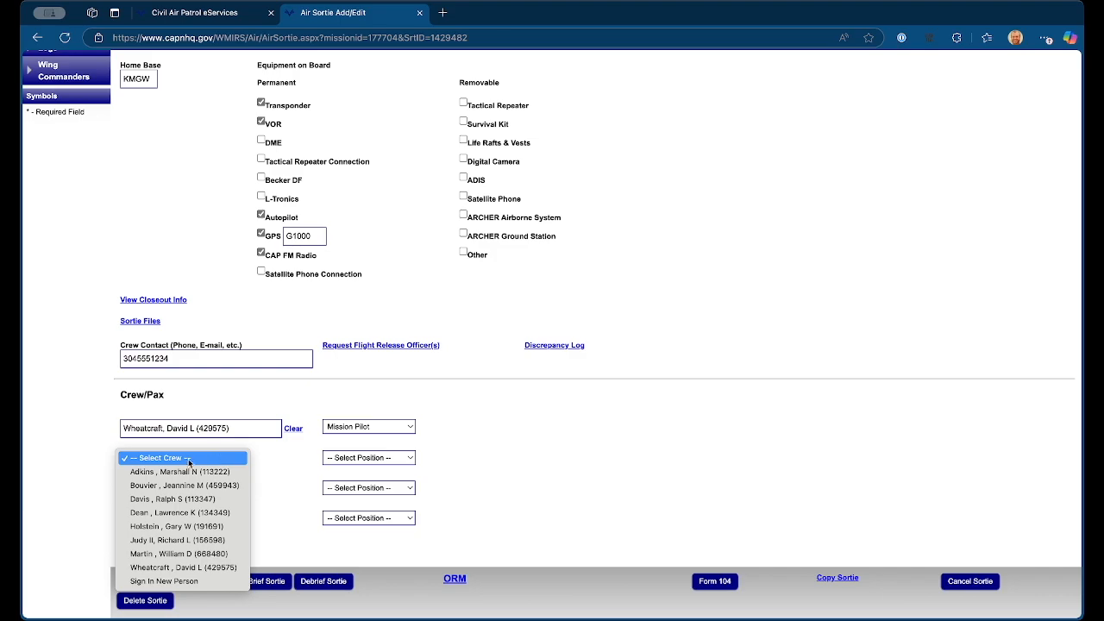
pyautogui.click(172, 540)
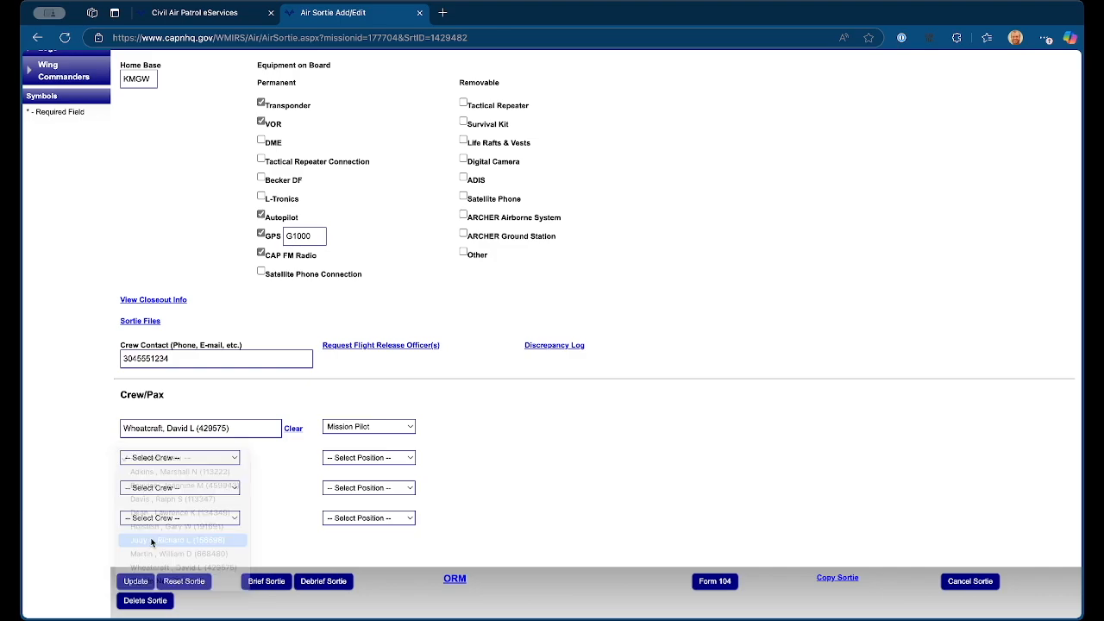
pyautogui.click(370, 458)
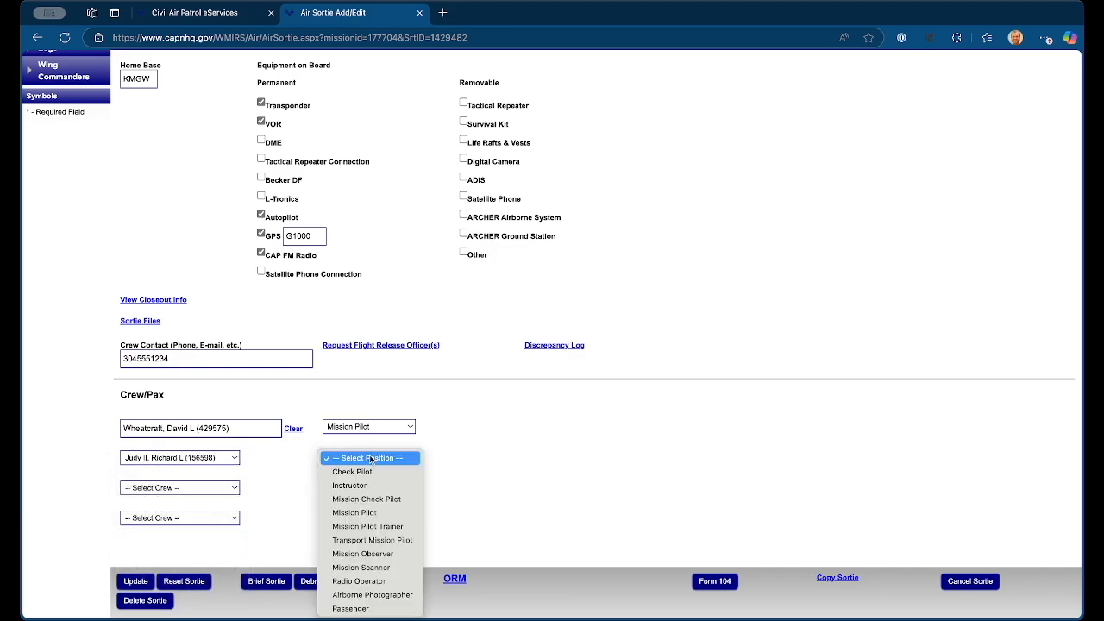
pyautogui.click(365, 553)
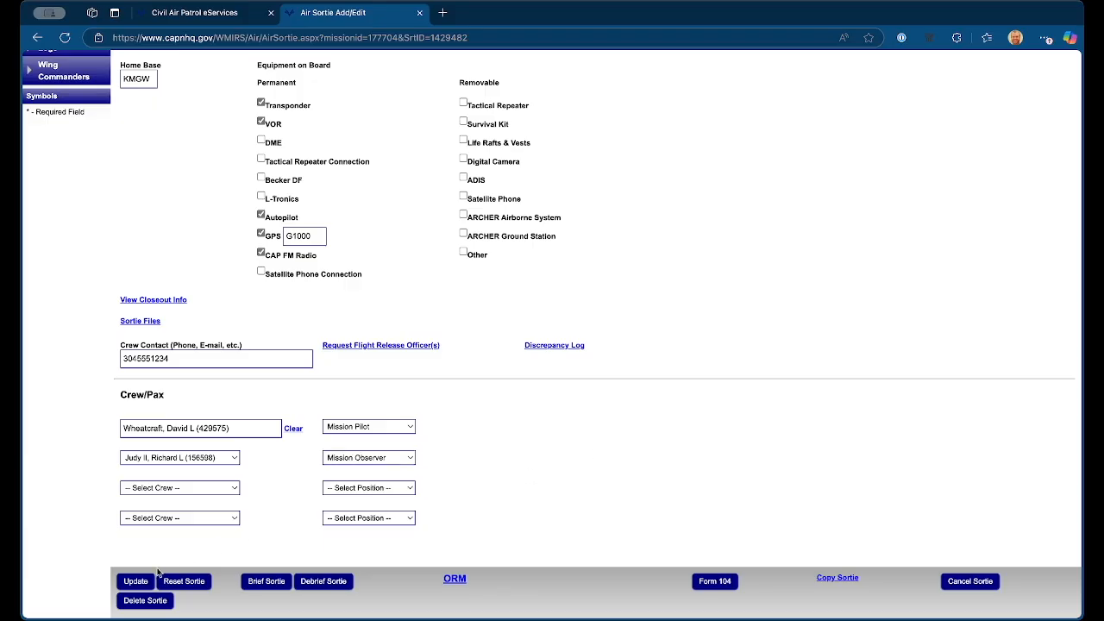
pyautogui.click(131, 583)
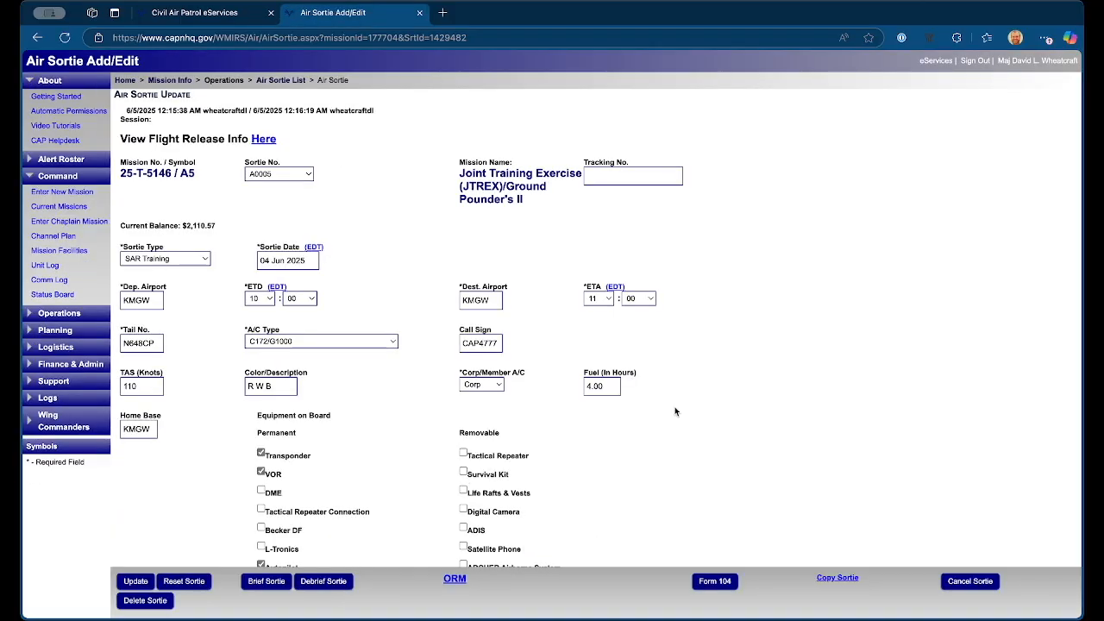
# Step: Open the sortie's Operational Risk Management worksheet and answer airfield familiarity as Familiar and time of day as Day
pyautogui.scroll(-4, 674, 406)
pyautogui.click(457, 578)
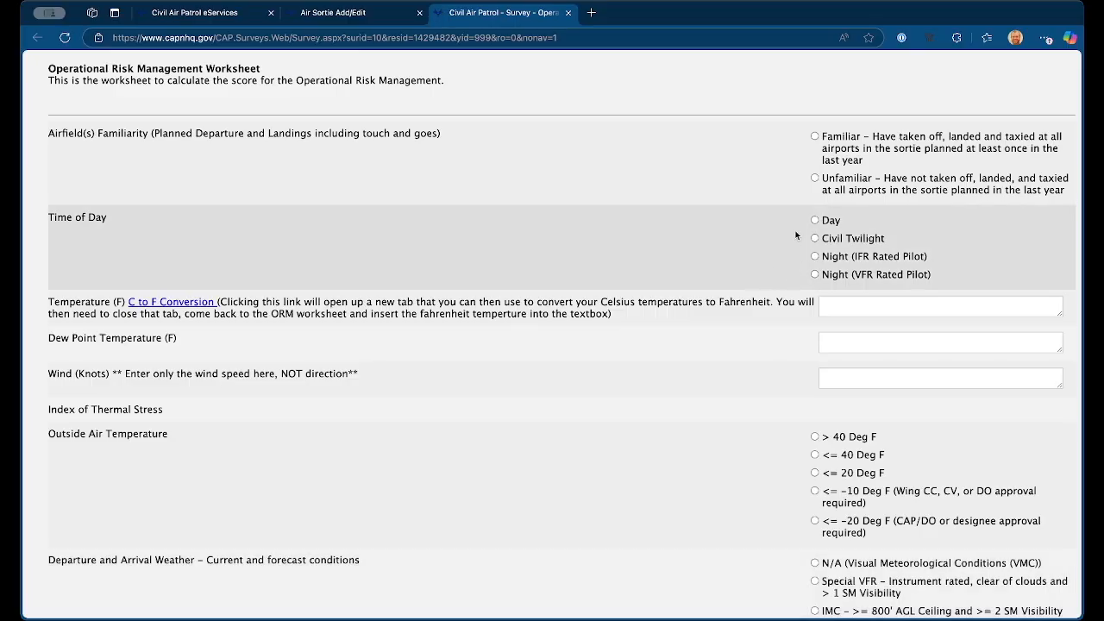
pyautogui.click(845, 136)
pyautogui.click(825, 222)
# Step: Enter a temperature of 75 F, a dew point of 55 F and a wind speed of 4 knots
pyautogui.click(845, 304)
pyautogui.write('75')
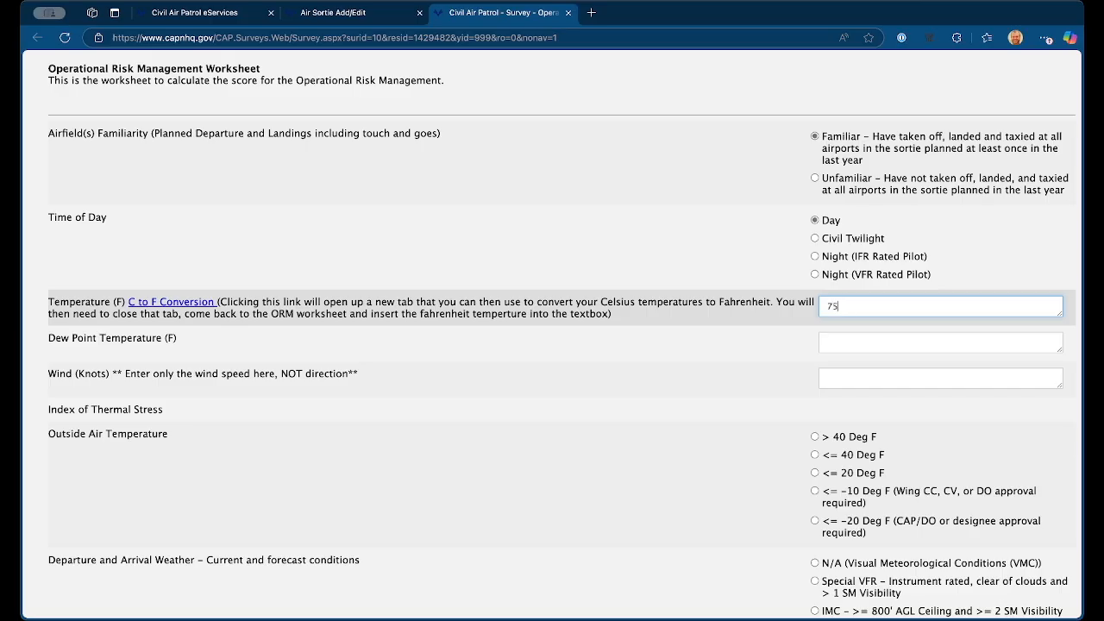
pyautogui.press('Tab')
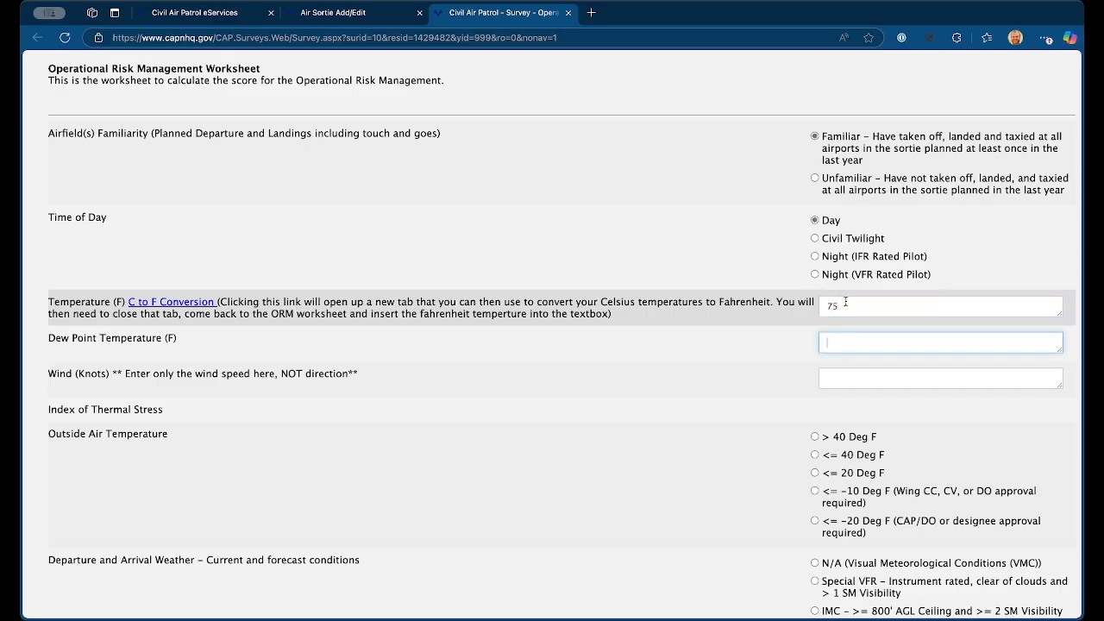
pyautogui.write('55')
pyautogui.press('Tab')
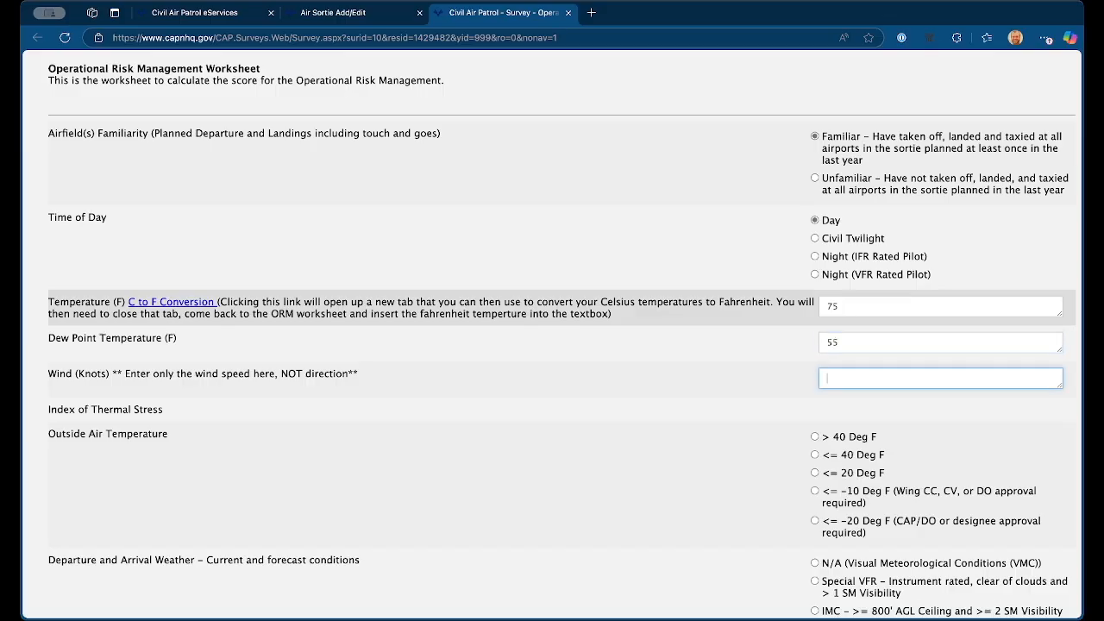
pyautogui.write('4')
# Step: Rate outside air temperature > 40 Deg F, departure and arrival weather N/A (VMC), surface winds Light, and AFAM crosswinds above 15 knots No
pyautogui.scroll(-2, 819, 348)
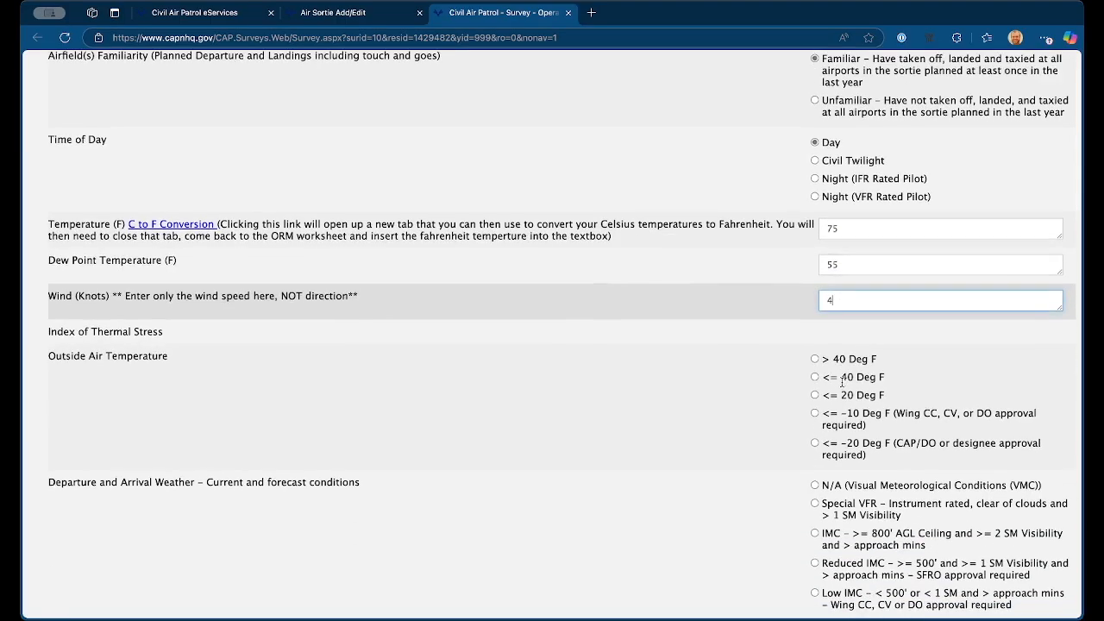
pyautogui.click(814, 343)
pyautogui.scroll(-4, 816, 348)
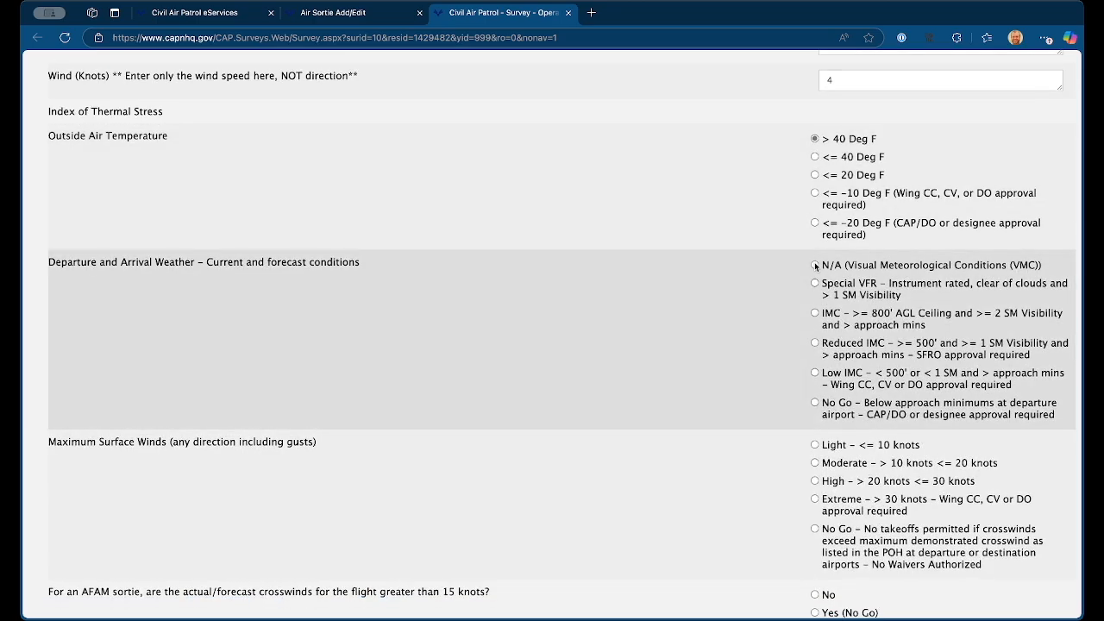
pyautogui.click(815, 266)
pyautogui.scroll(-5, 815, 265)
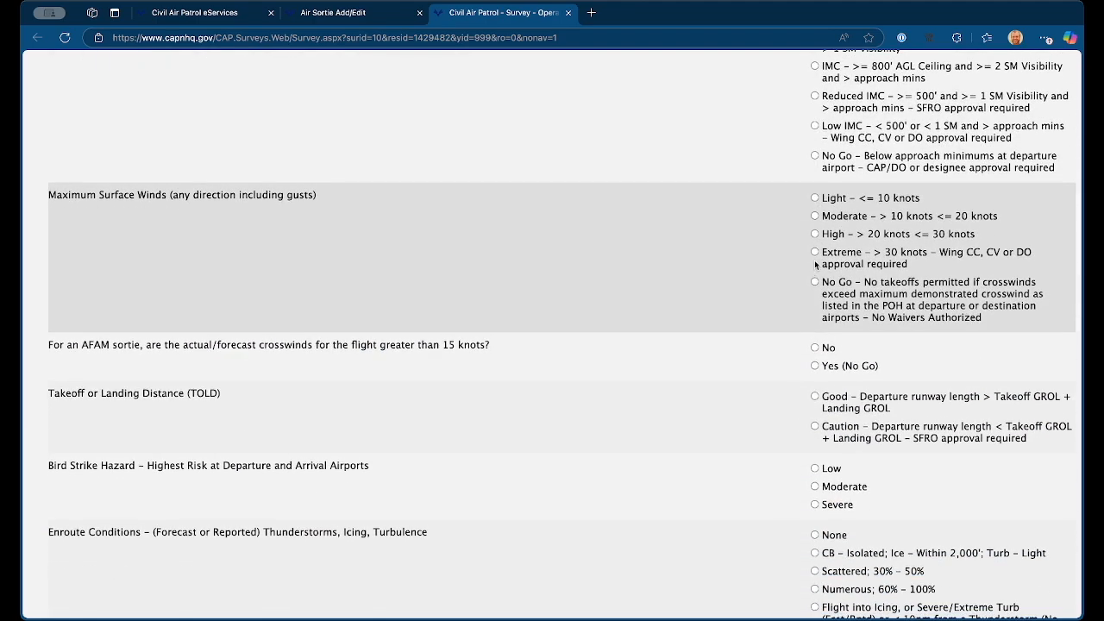
pyautogui.click(814, 198)
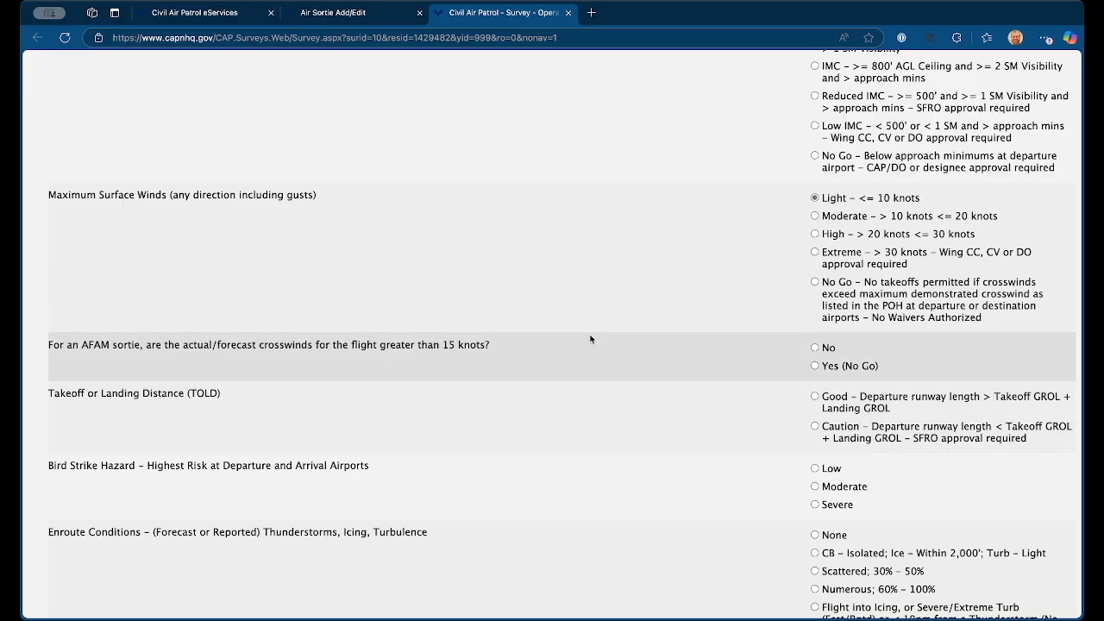
pyautogui.click(814, 346)
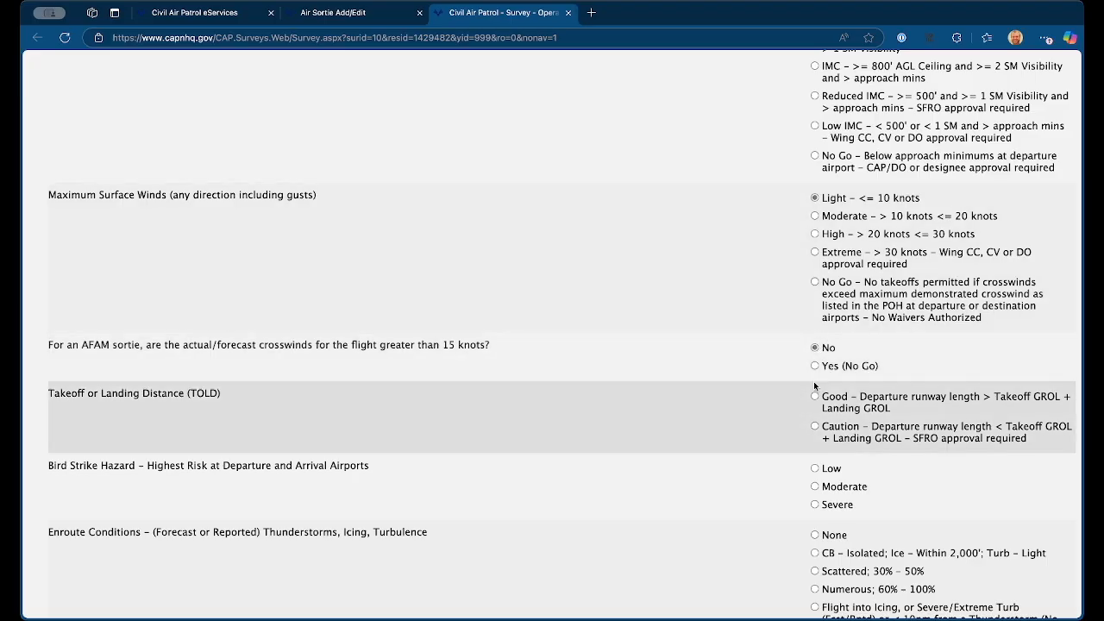
# Step: Rate takeoff or landing distance Good, bird strike hazard Low, enroute conditions None, and mountain flying winds aloft N/A
pyautogui.scroll(-4, 815, 345)
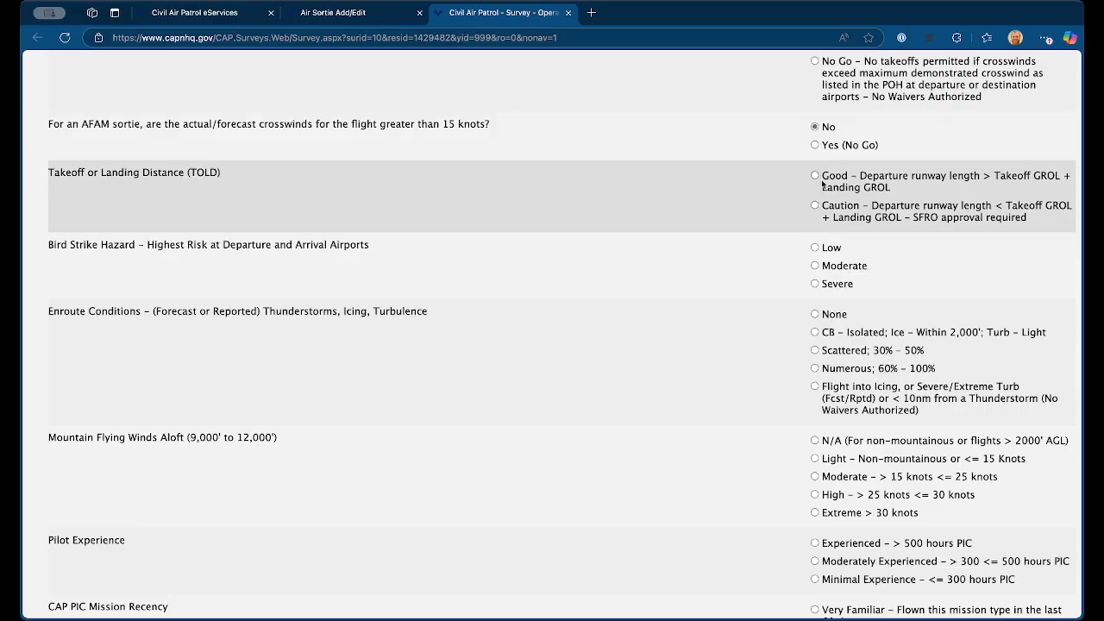
pyautogui.click(814, 175)
pyautogui.click(814, 248)
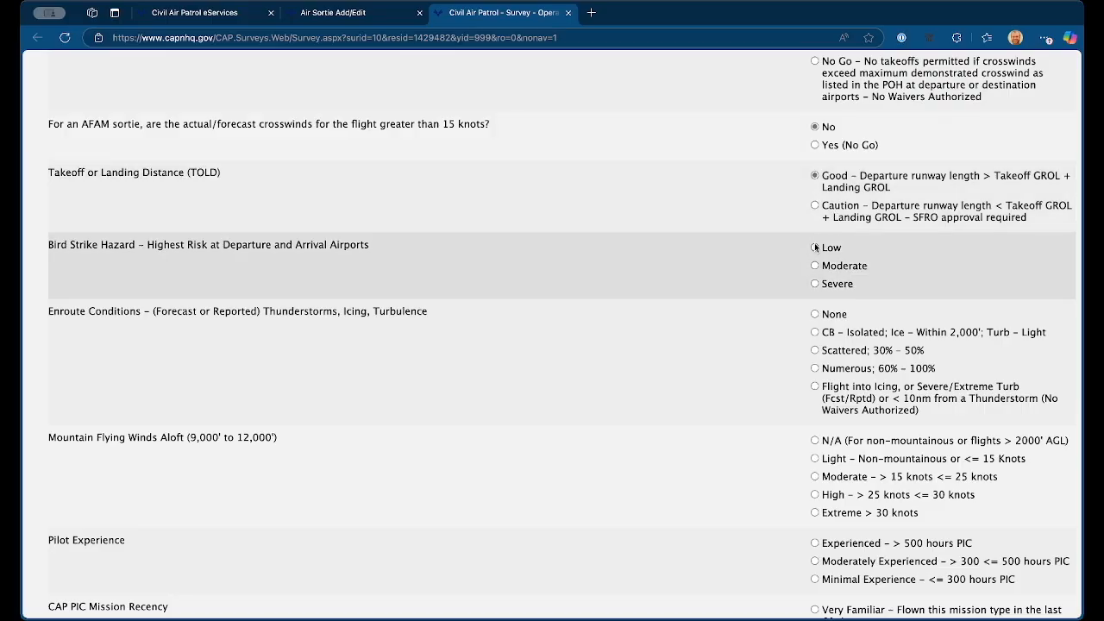
pyautogui.click(815, 314)
pyautogui.scroll(-3, 815, 310)
pyautogui.click(814, 290)
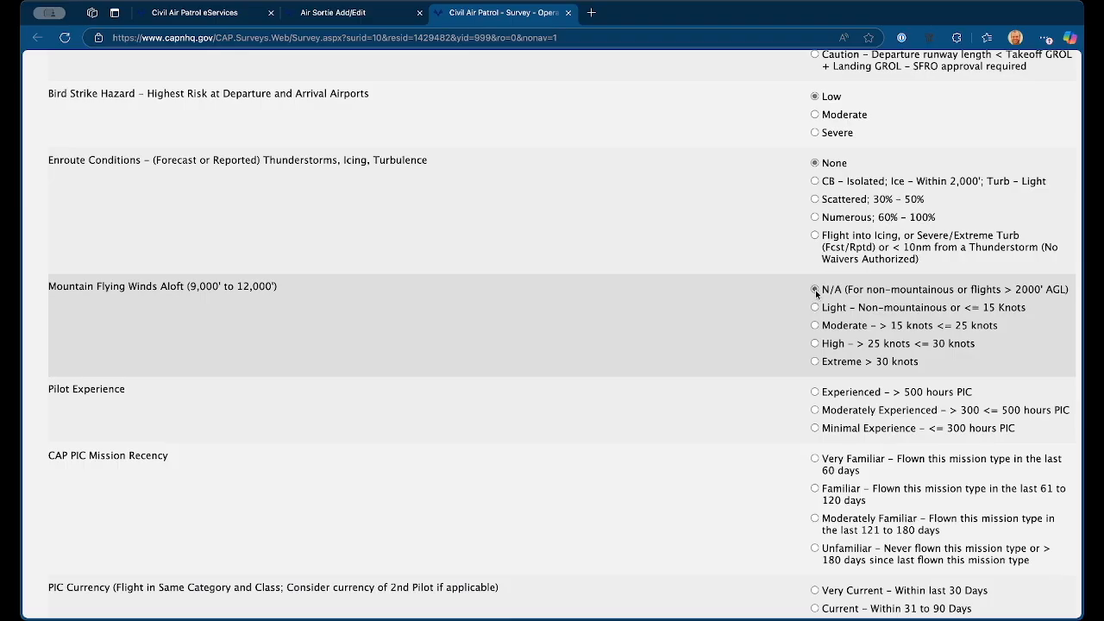
# Step: Rate pilot experience Moderately Experienced, CAP PIC mission recency Very Familiar, and PIC currency Very Current
pyautogui.scroll(-3, 813, 365)
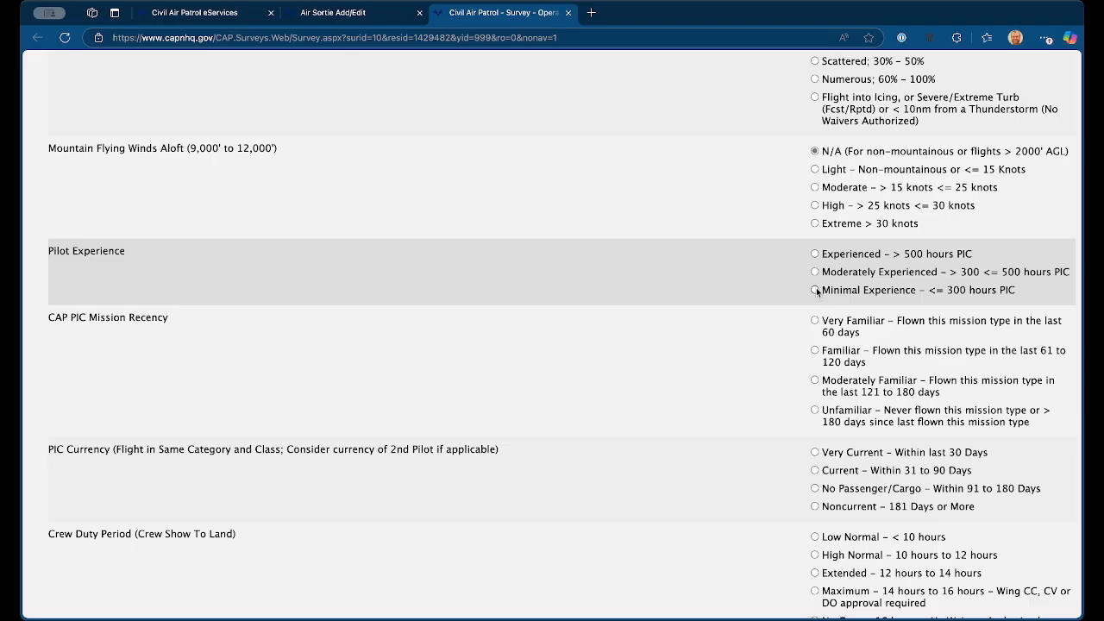
pyautogui.click(815, 275)
pyautogui.scroll(-4, 814, 276)
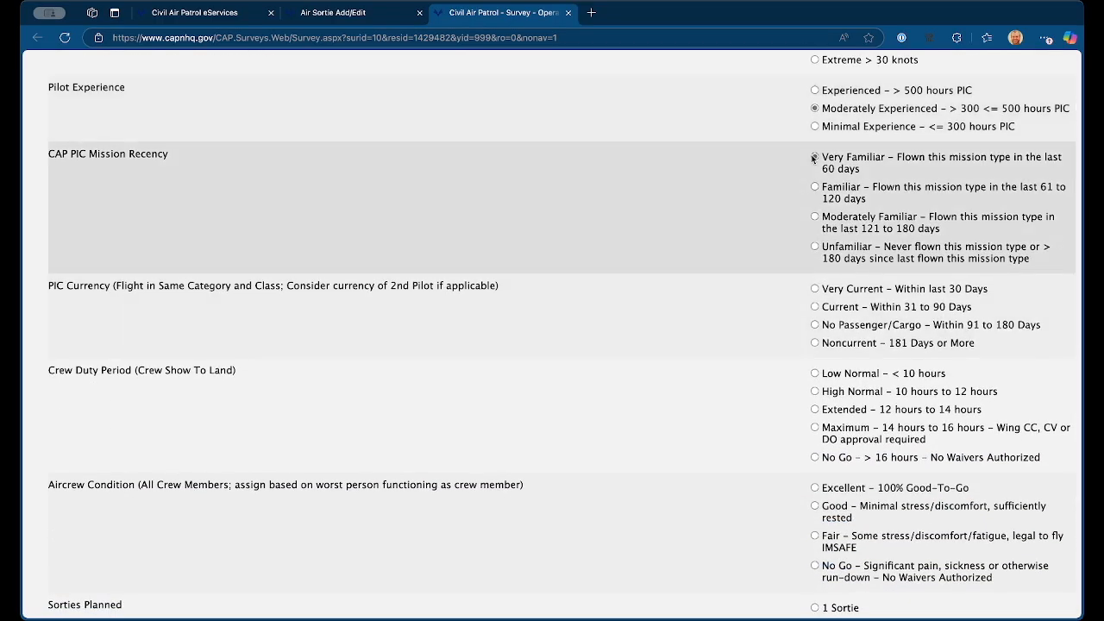
pyautogui.scroll(-4, 819, 254)
pyautogui.click(815, 136)
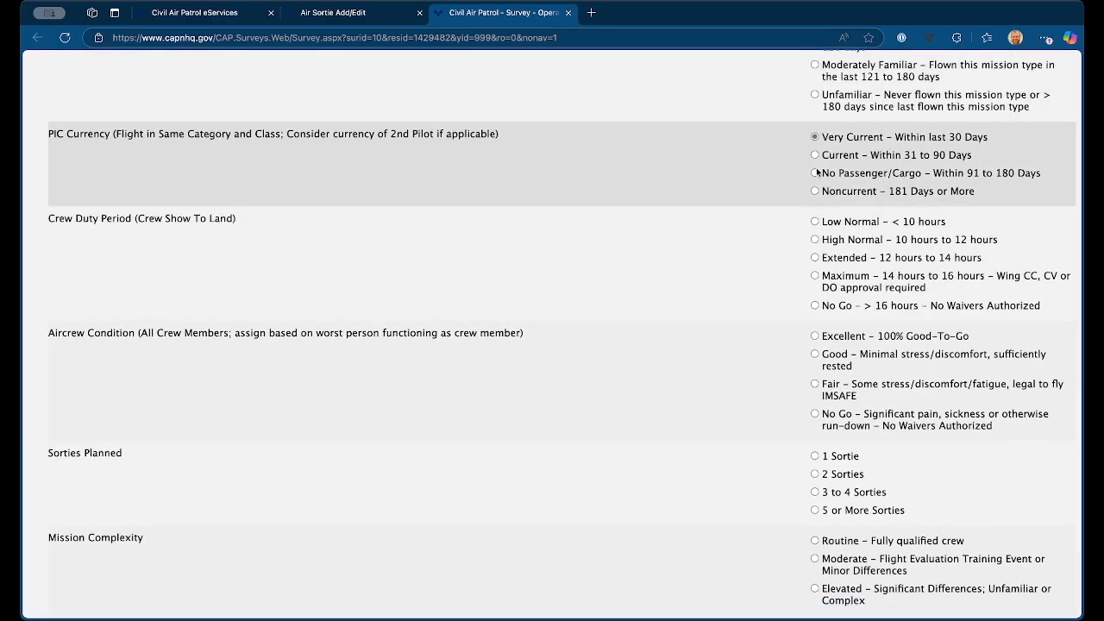
# Step: Rate the crew duty period Low Normal, aircrew condition Excellent, and sorties planned as 1 Sortie
pyautogui.click(815, 221)
pyautogui.click(814, 336)
pyautogui.scroll(-3, 815, 341)
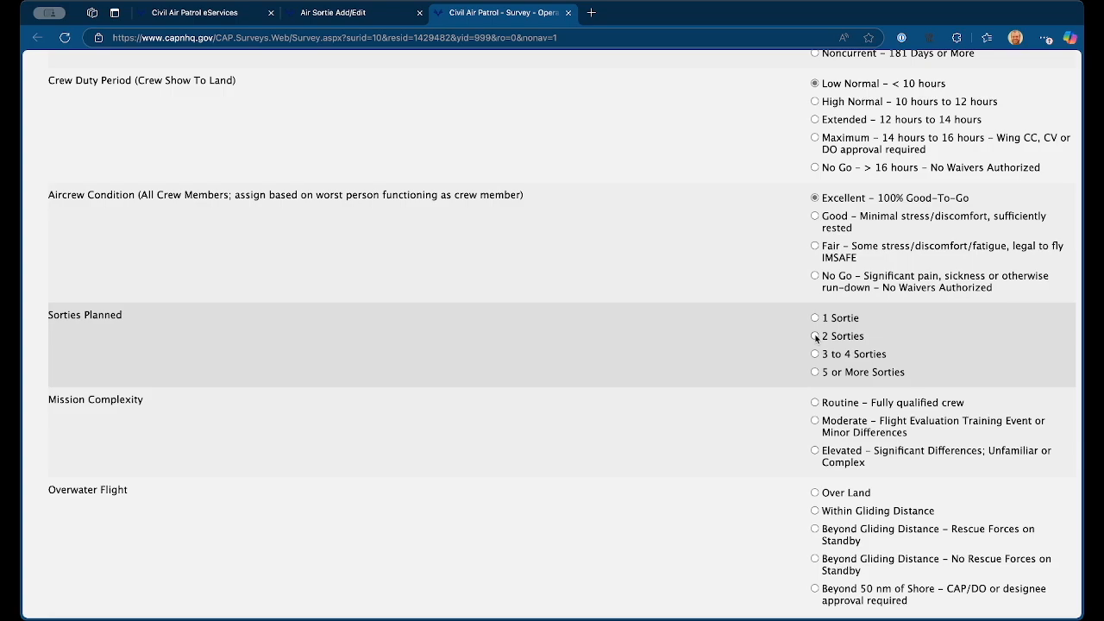
pyautogui.click(814, 319)
# Step: Rate mission complexity as Routine with a fully qualified crew and overwater flight as Over Land
pyautogui.scroll(-3, 799, 335)
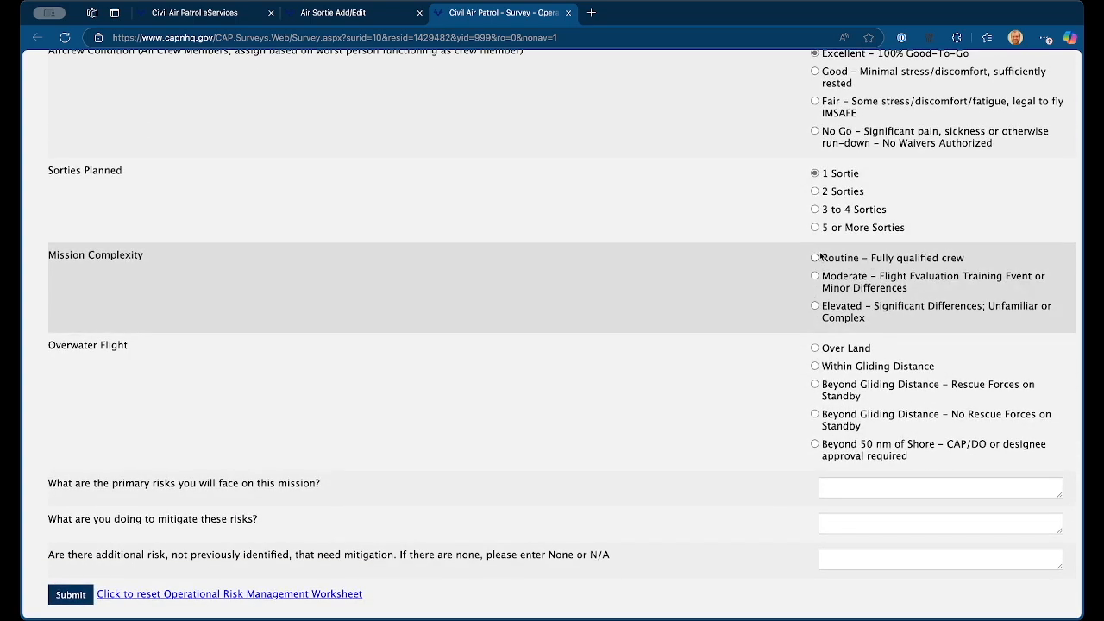
pyautogui.click(814, 258)
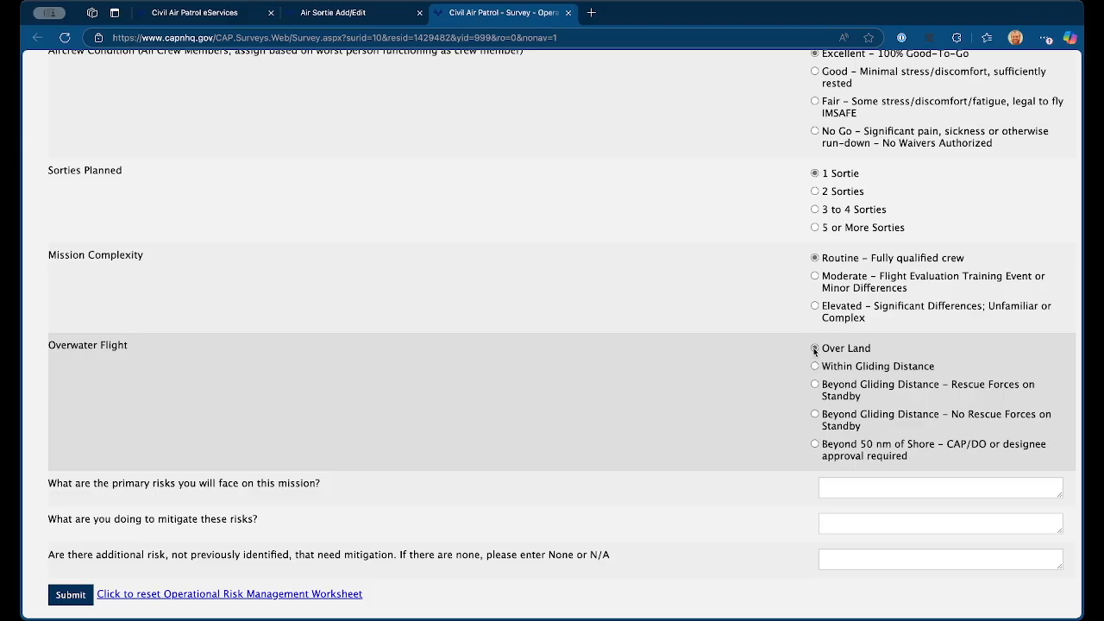
pyautogui.click(814, 349)
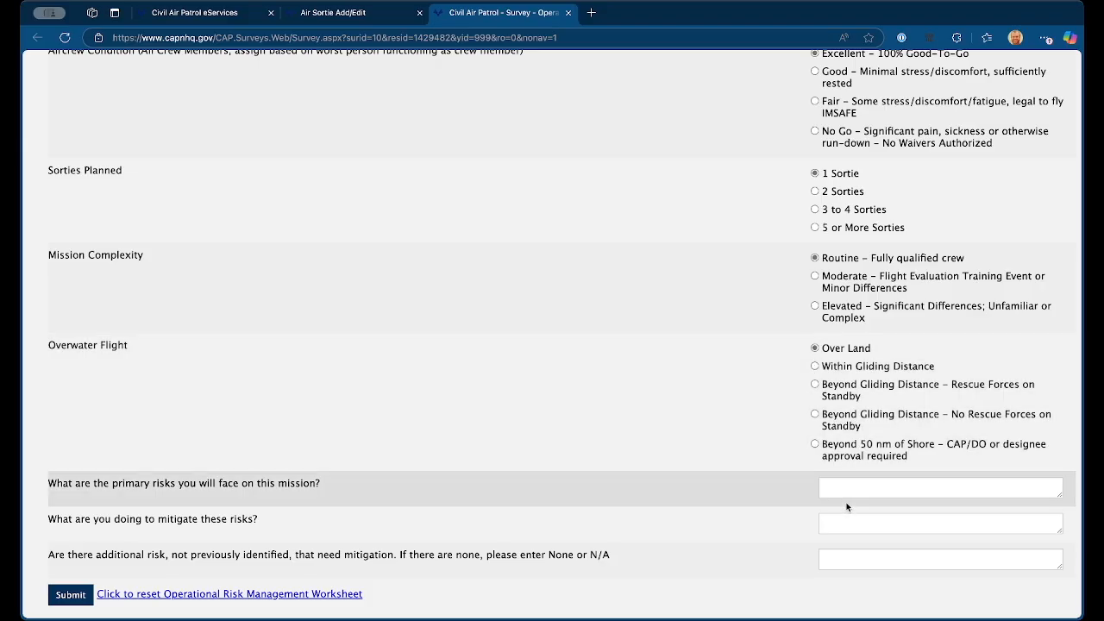
# Step: Enter "Terrain and towers" as the primary risks, "See and avoid" as the mitigation, and "N/A" for additional risks
pyautogui.click(847, 490)
pyautogui.write('Terrain and ')
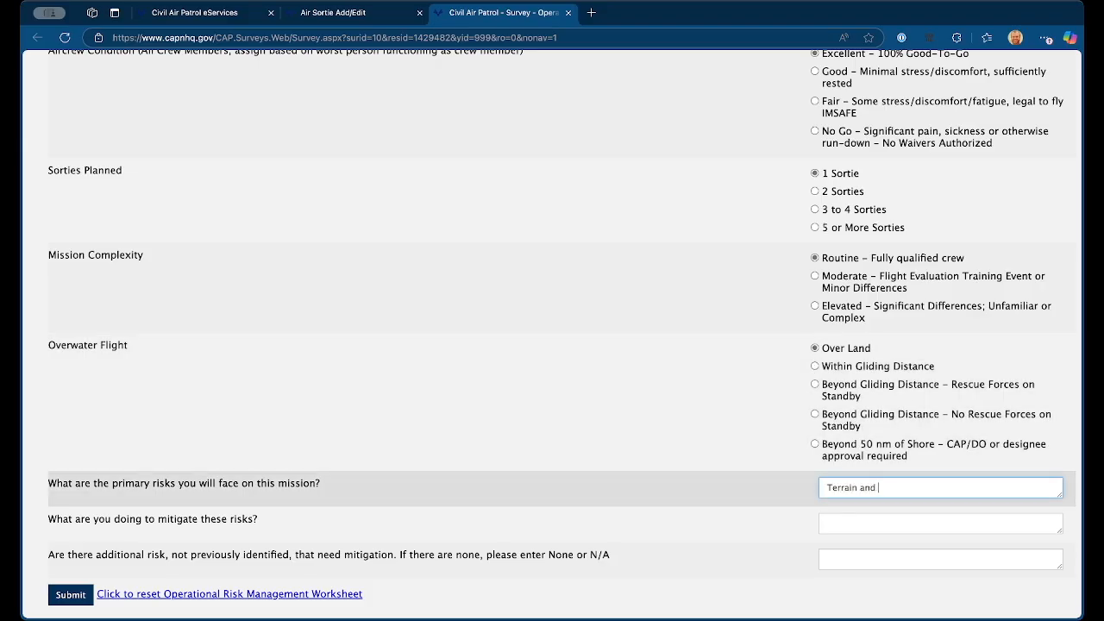
pyautogui.write('towers')
pyautogui.press('Tab')
pyautogui.write('See and avoid')
pyautogui.press('Tab')
pyautogui.write('N/A')
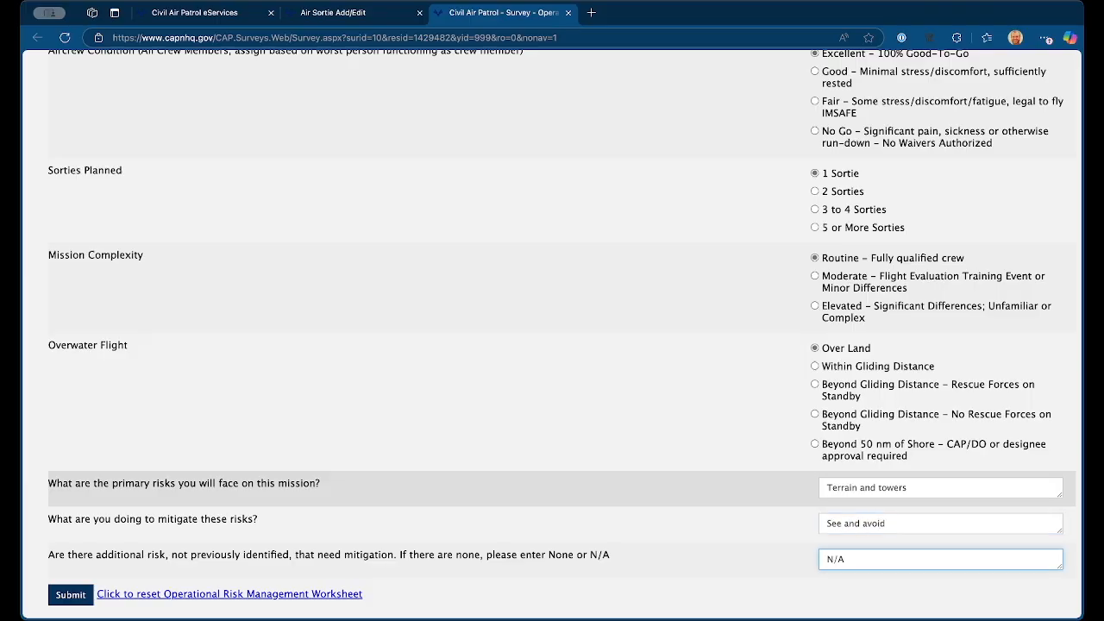
# Step: Submit the risk management worksheet, close it, and save the air sortie again
pyautogui.click(70, 595)
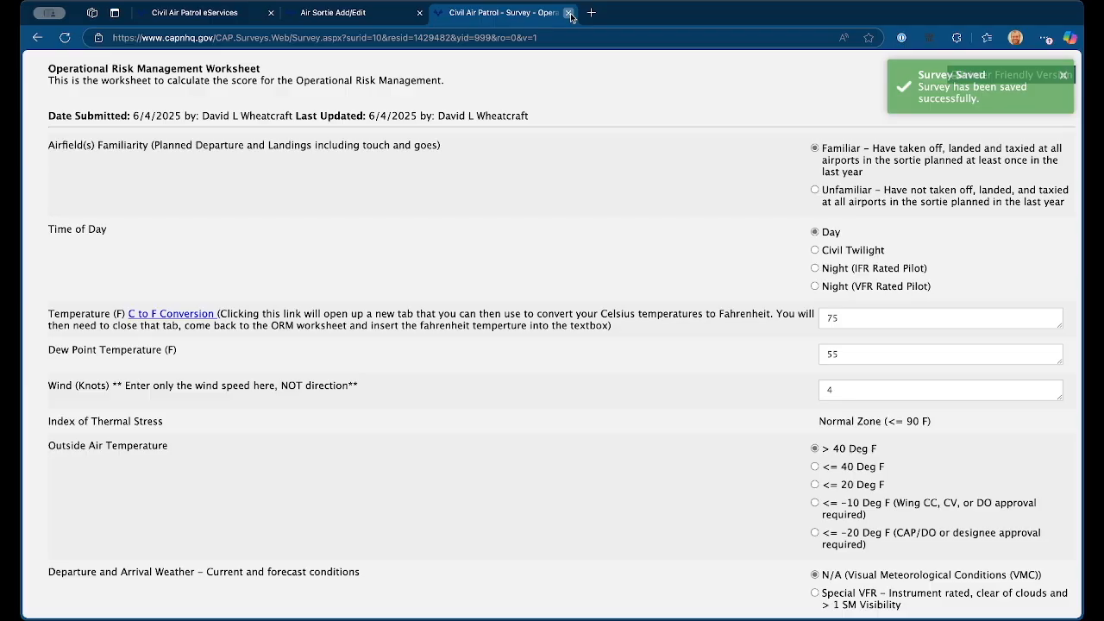
pyautogui.click(570, 16)
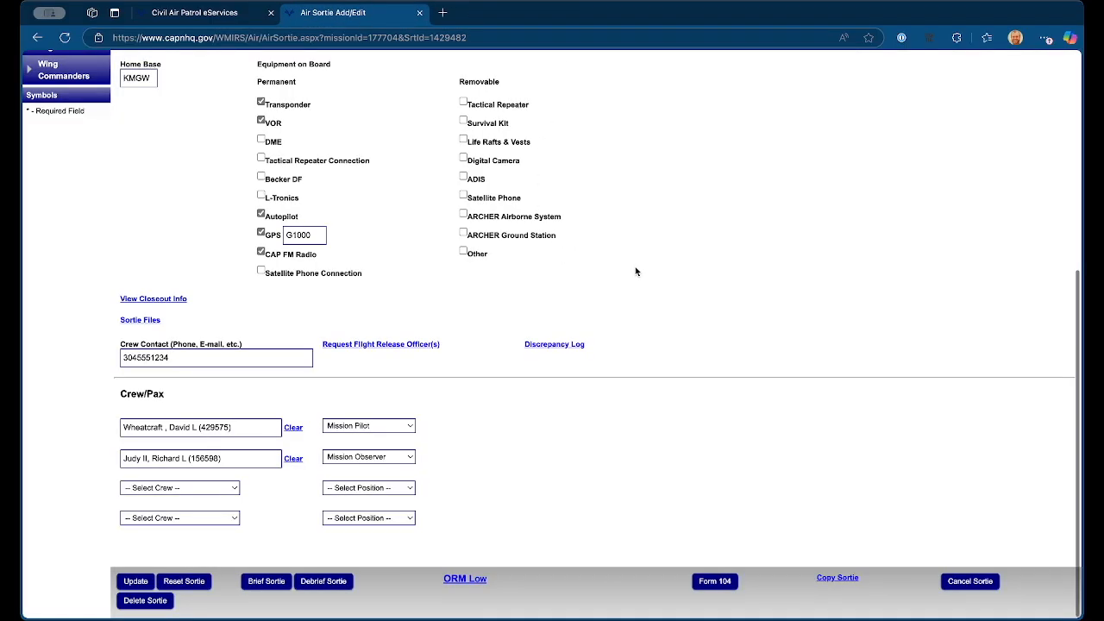
pyautogui.click(134, 582)
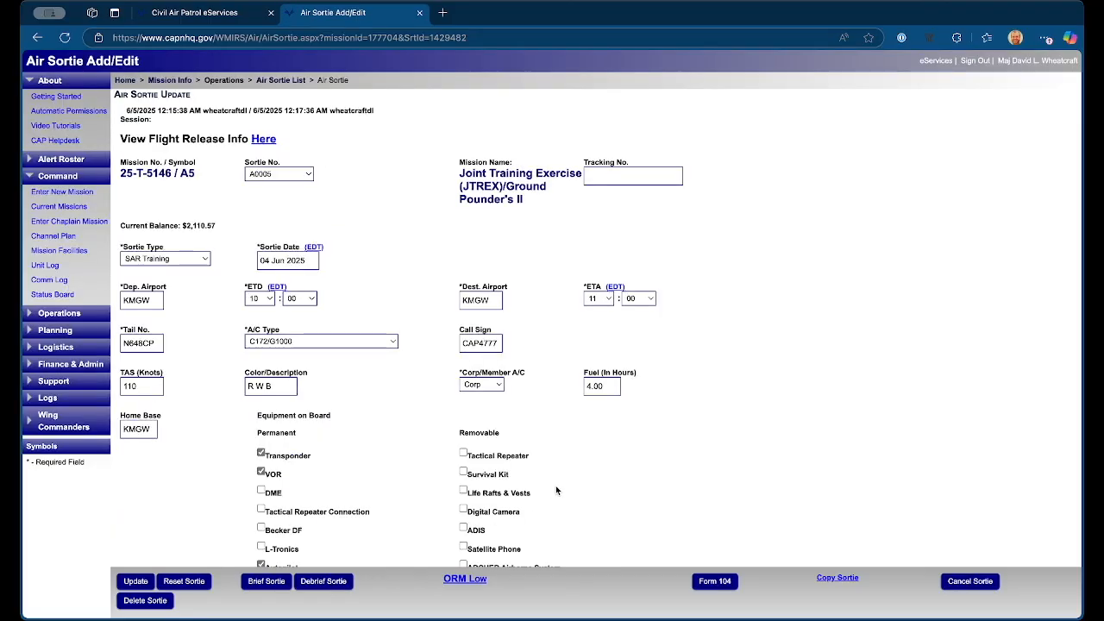
# Step: Open the sortie's briefing, set the area of operations to NCWV, and enter the base telephone number
pyautogui.scroll(-5, 556, 490)
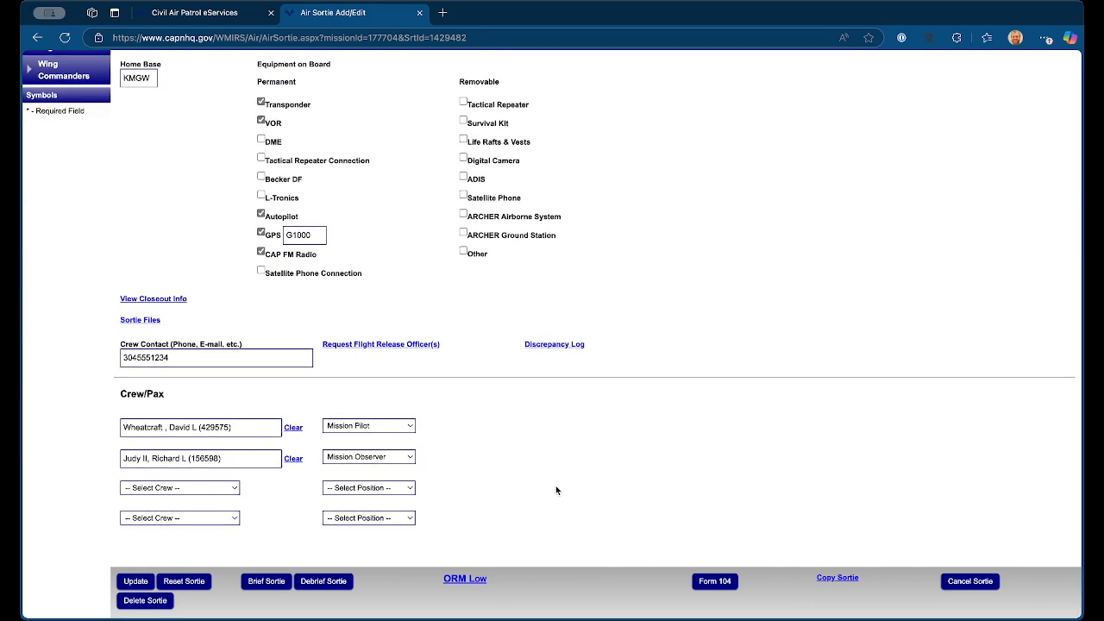
pyautogui.click(255, 584)
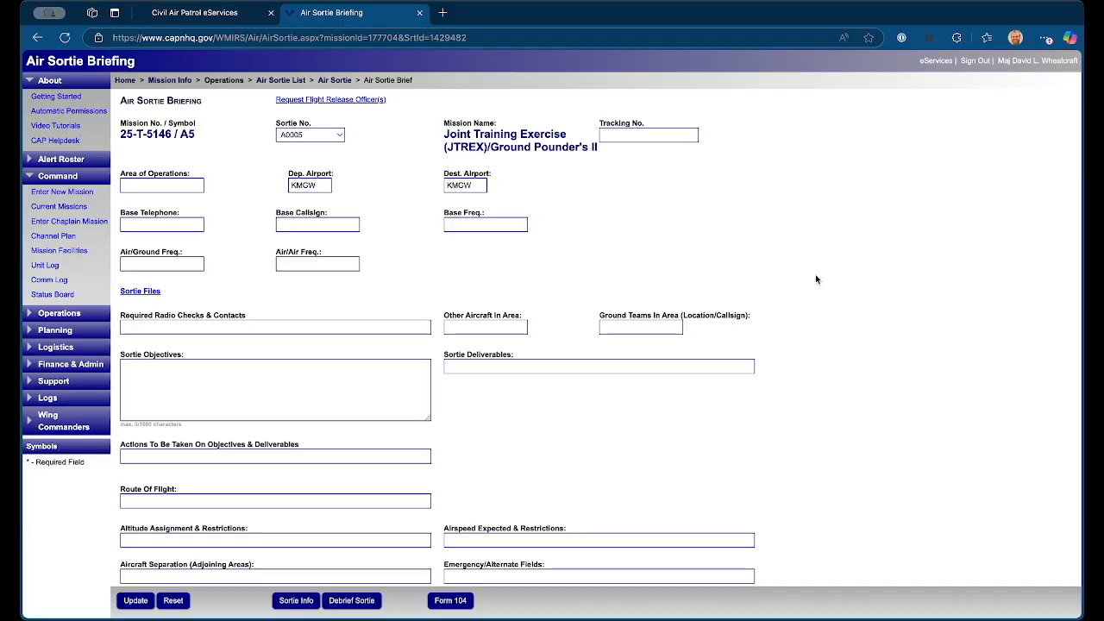
pyautogui.click(160, 187)
pyautogui.write('NCWV')
pyautogui.press('Tab')
pyautogui.press('Tab')
pyautogui.press('Tab')
pyautogui.write('3045551234')
pyautogui.press('Tab')
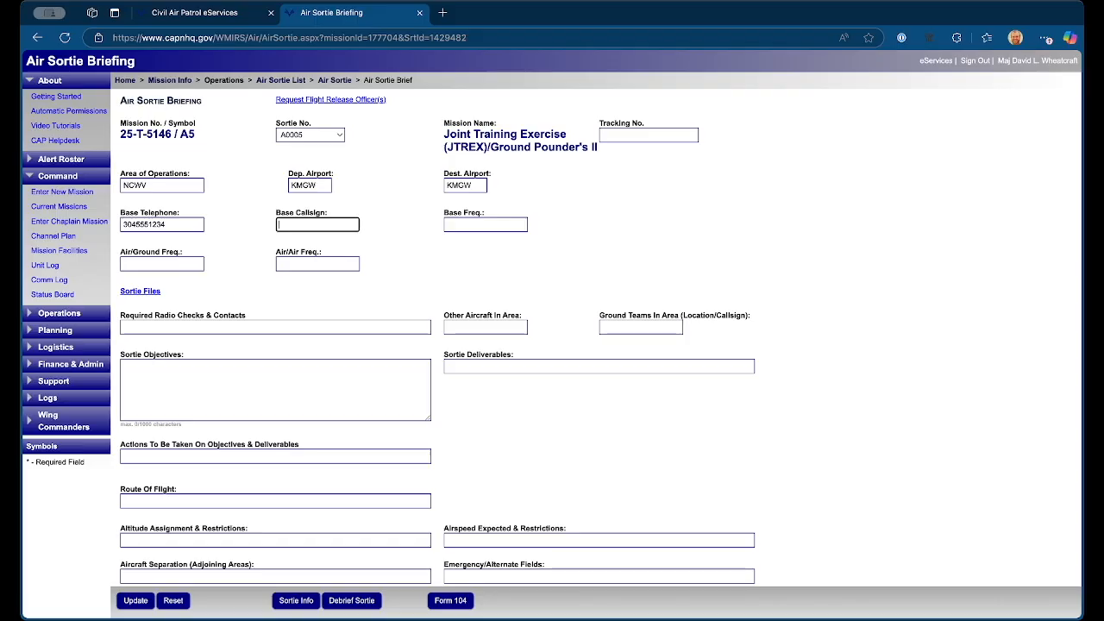
# Step: Enter SL 800 as the base callsign
pyautogui.write('SL 800')
# Step: Set the base callsign to Skyline 800 and both the base and air/ground frequencies to AIR1P
pyautogui.press('Tab')
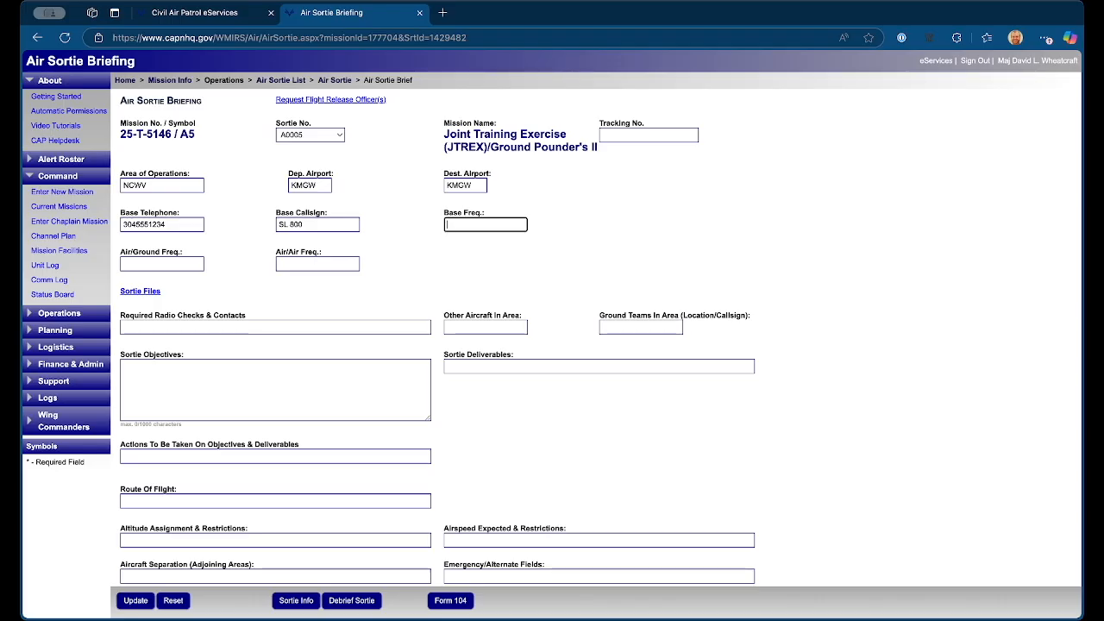
pyautogui.write('AIR1P')
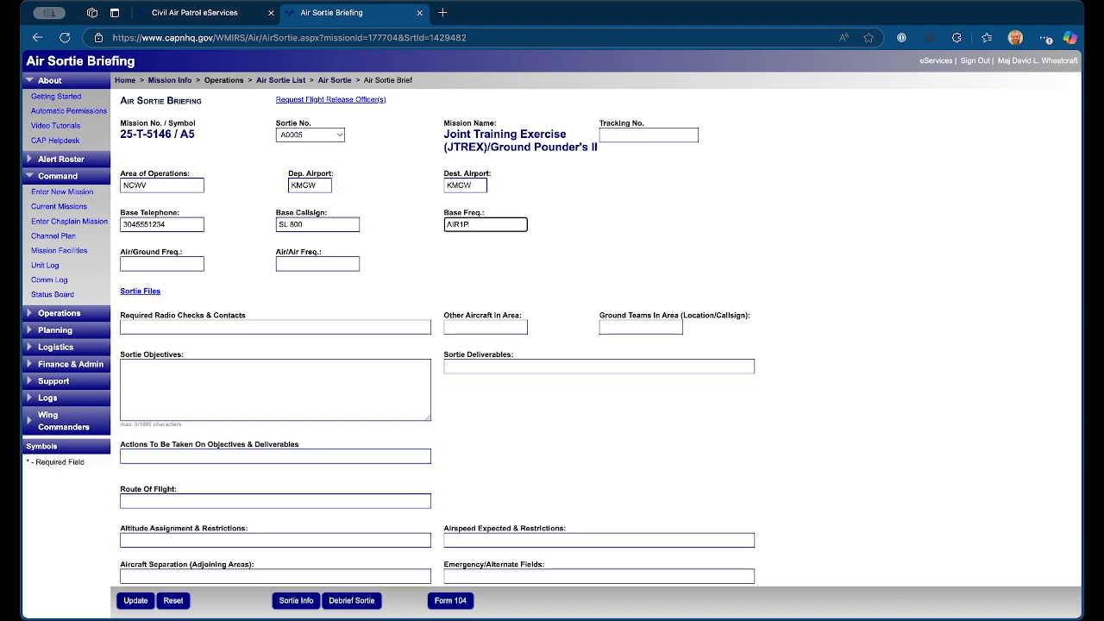
pyautogui.hotkey('shift', 'Tab')
pyautogui.write('S')
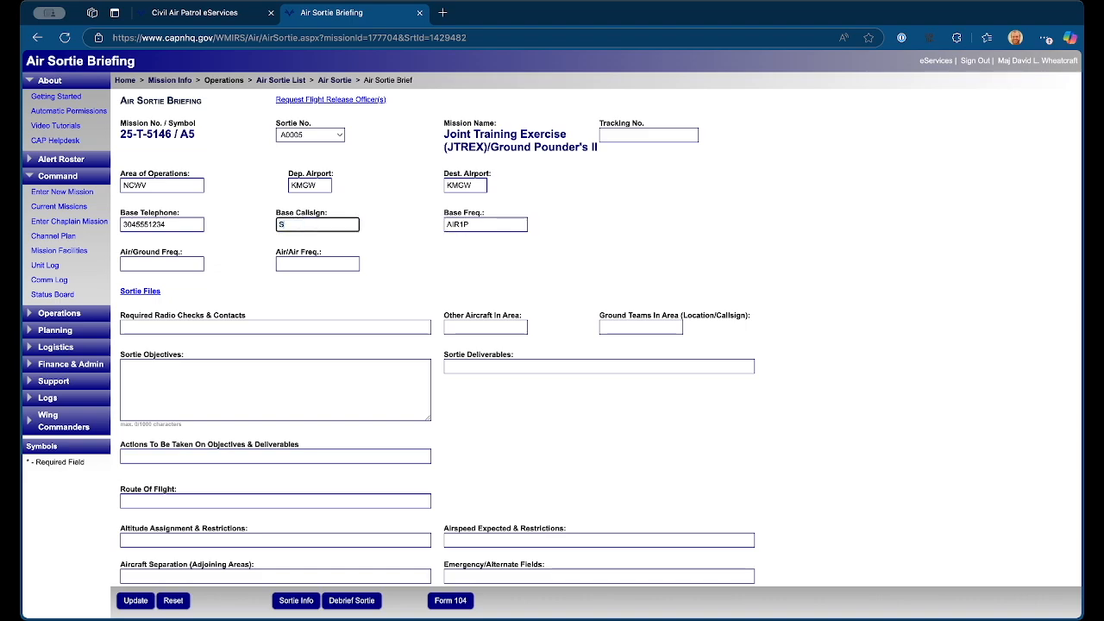
pyautogui.write('kyline 800')
pyautogui.press('Tab')
pyautogui.press('Tab')
pyautogui.write('AIR1P')
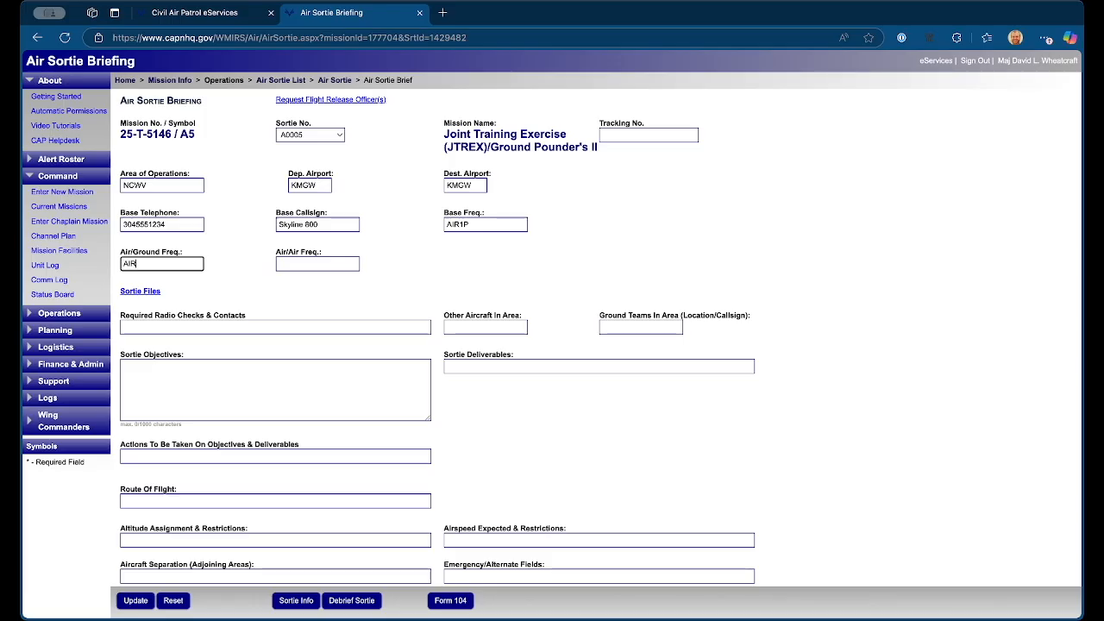
# Step: Set the briefing's air/air frequency to AIR1P
pyautogui.press('Tab')
pyautogui.write('AIR1')
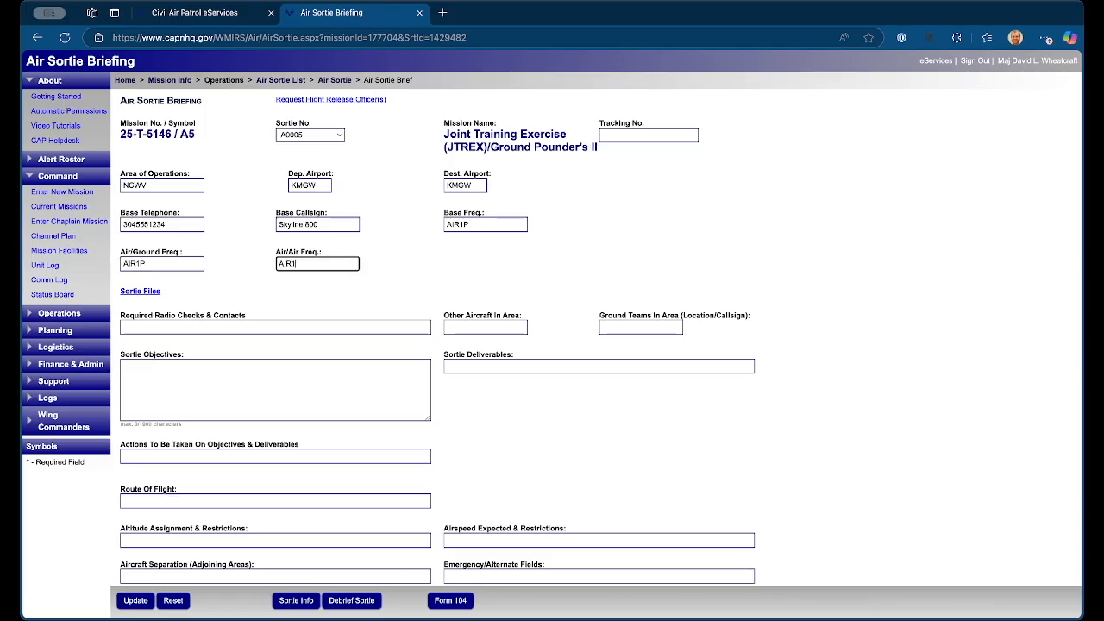
pyautogui.write('P')
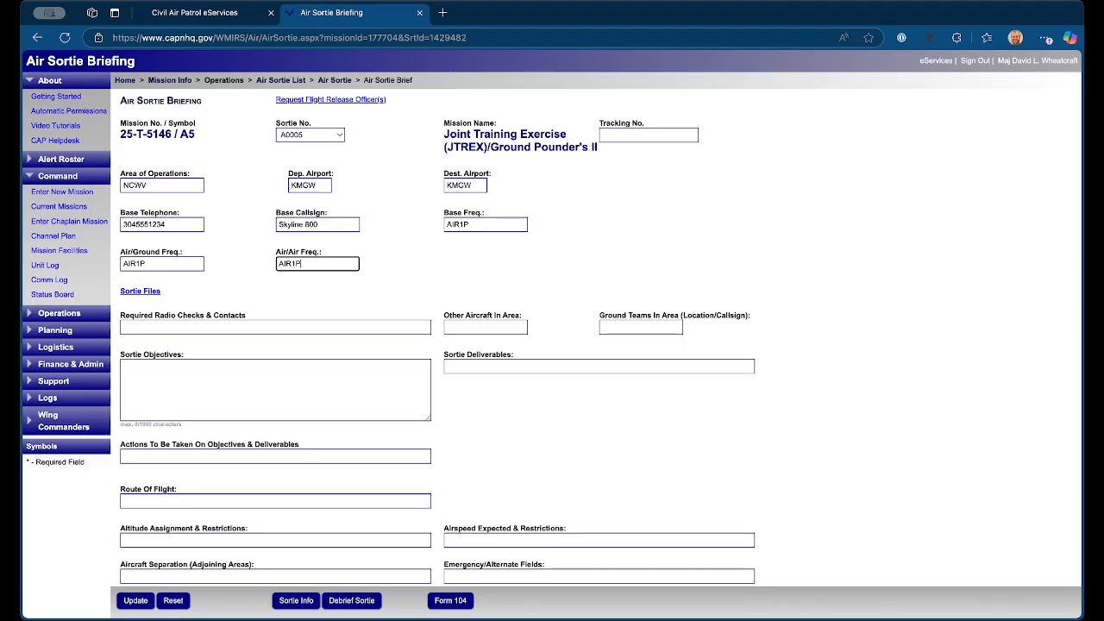
pyautogui.press('Tab')
pyautogui.press('Tab')
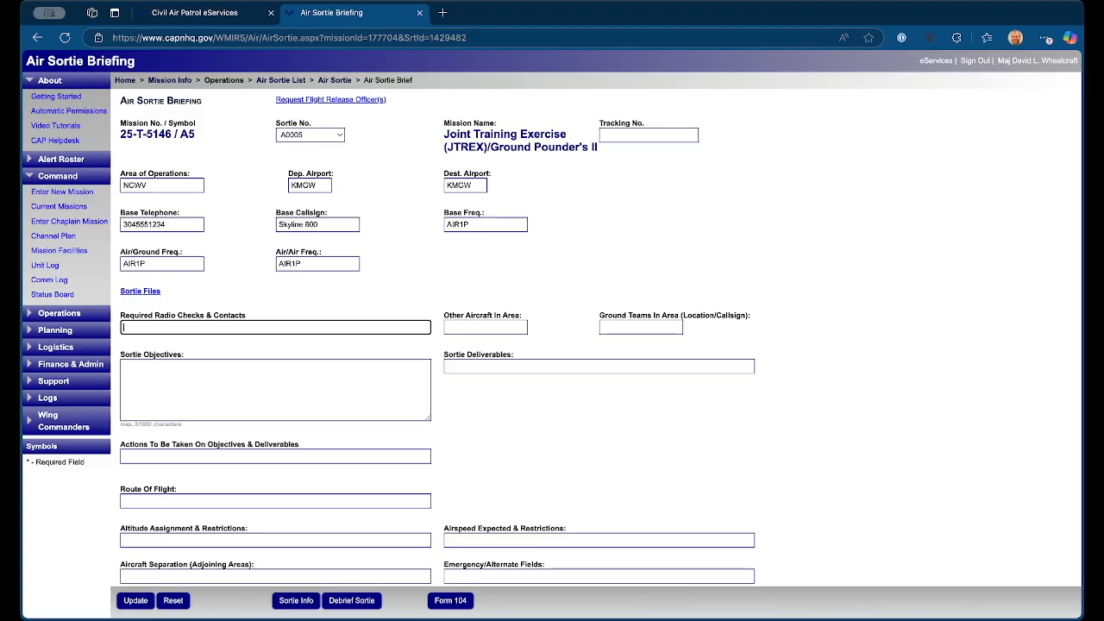
# Step: Enter "30 minute check ins - :00 and :30" as the required radio checks and contacts
pyautogui.write('0 minute check ins')
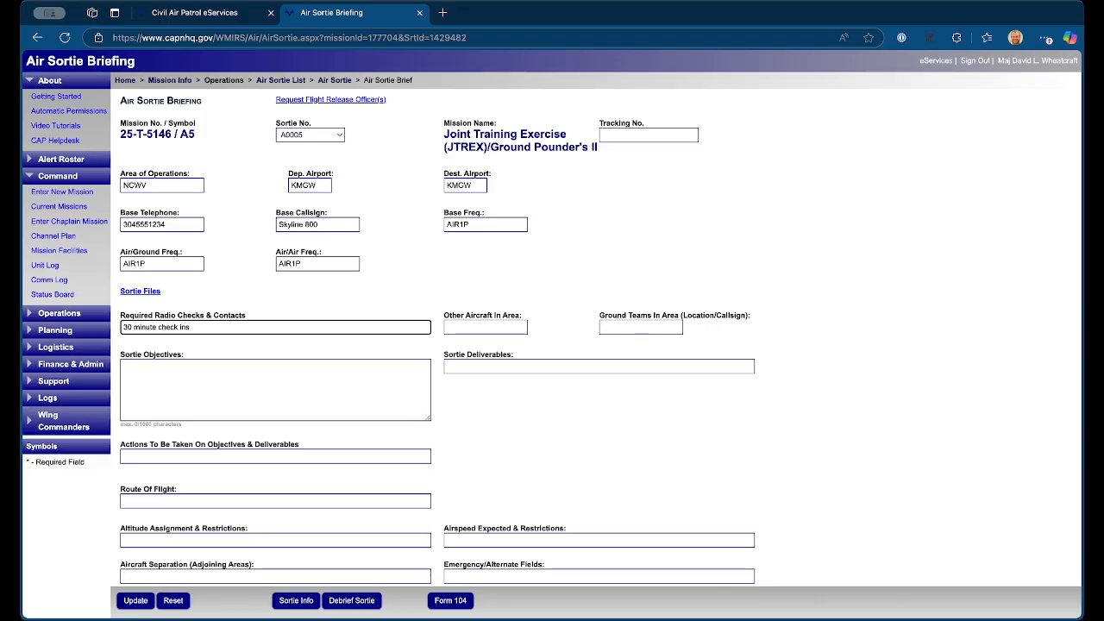
pyautogui.write(' - :00 and :30')
pyautogui.press('Tab')
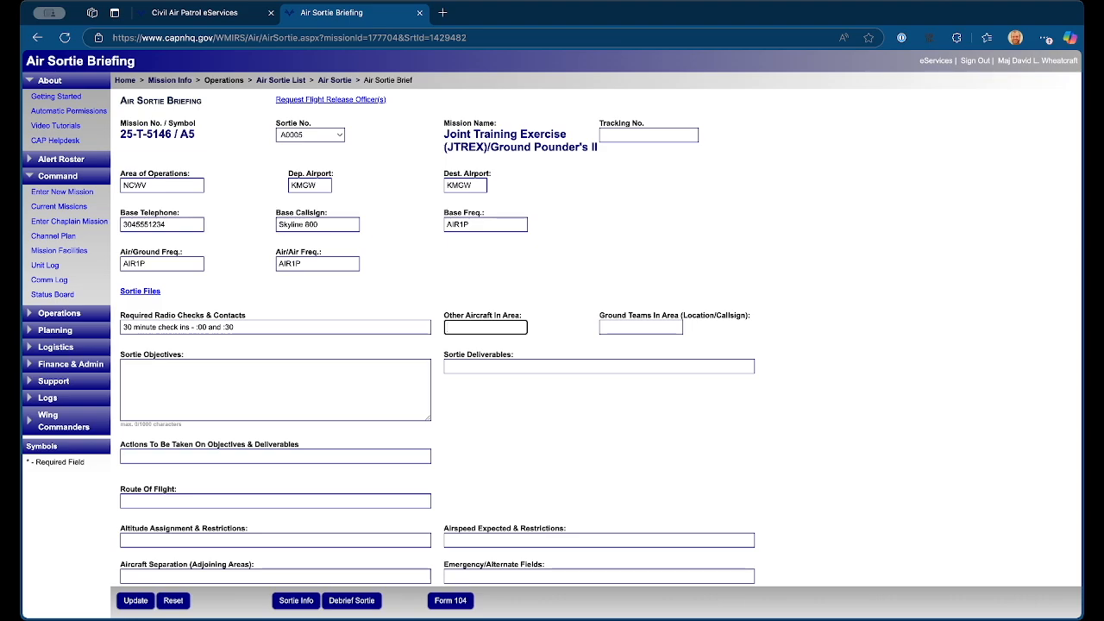
# Step: List CAP4722 as the other aircraft in the area and "GT1 - East of KMGW" as the ground team
pyautogui.write('CAP4722')
pyautogui.press('Tab')
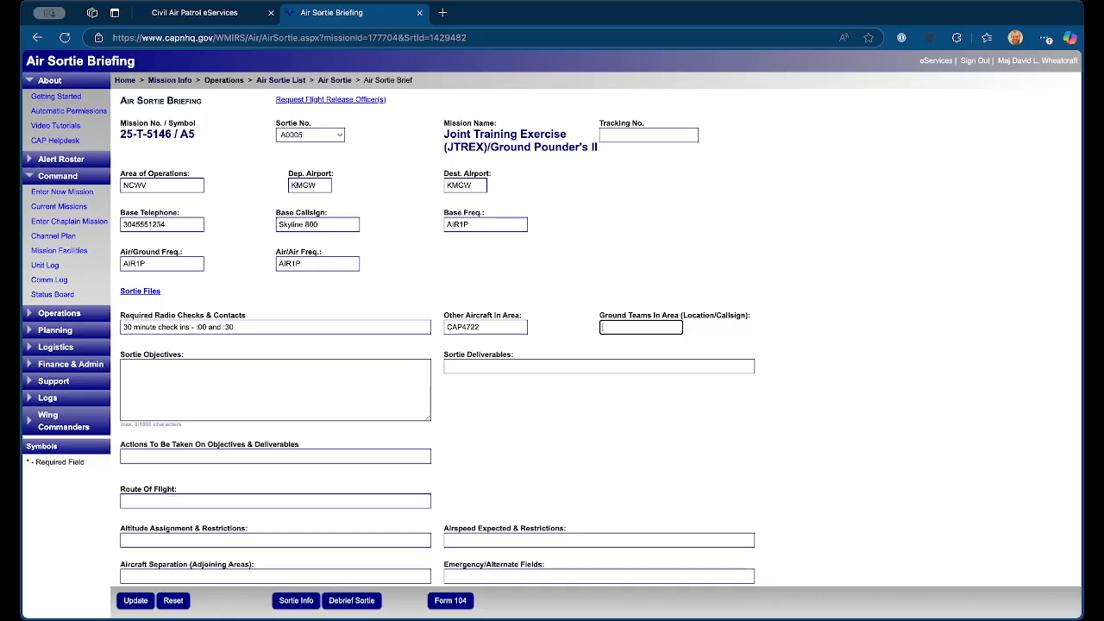
pyautogui.write('GT1 - East of KMGW')
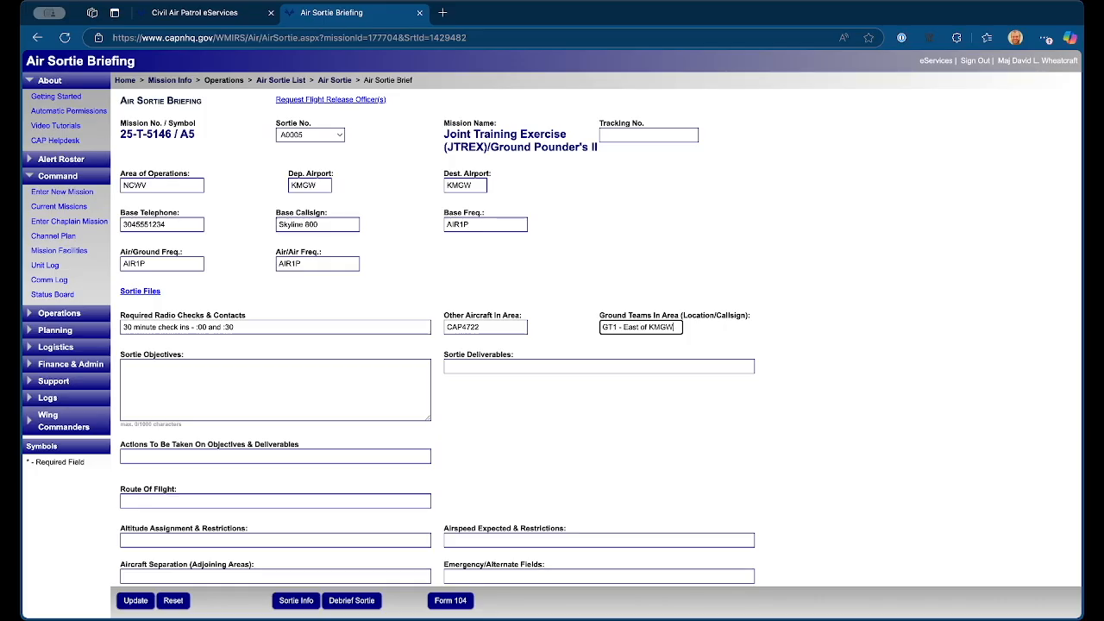
pyautogui.press('Tab')
# Step: Enter the sortie objective "Search for a visual target in grid LUK77A using parallel line search with half mile spacing, and east/west tracks."
pyautogui.write('Search for a visual targete')
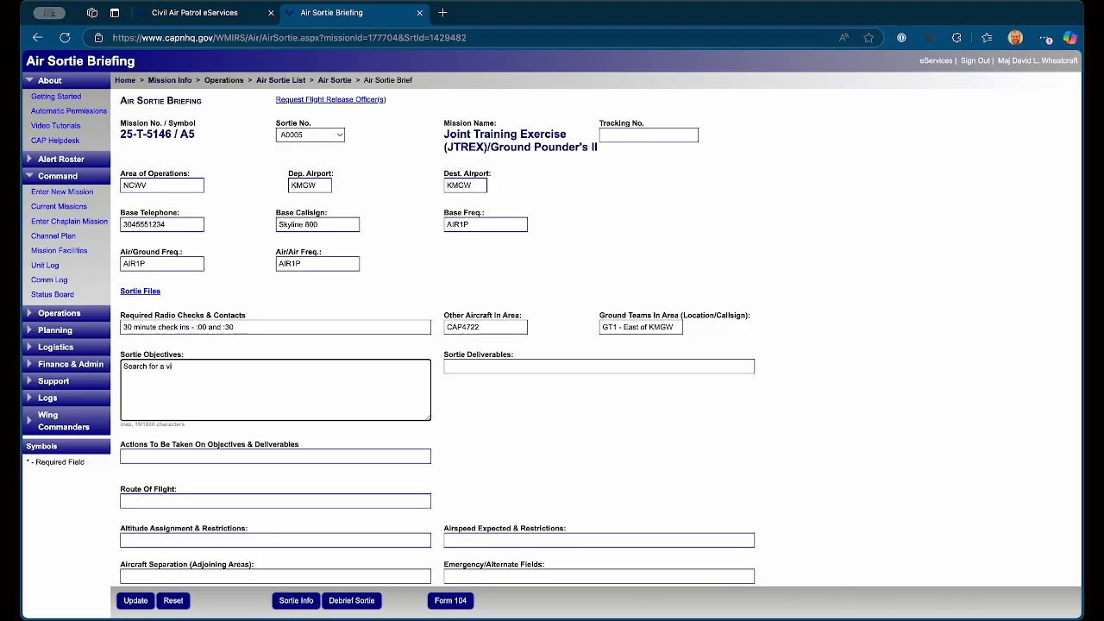
pyautogui.press('BackSpace')
pyautogui.write('in grid ')
pyautogui.write('LIU')
pyautogui.press('BackSpace')
pyautogui.press('BackSpace')
pyautogui.write('U')
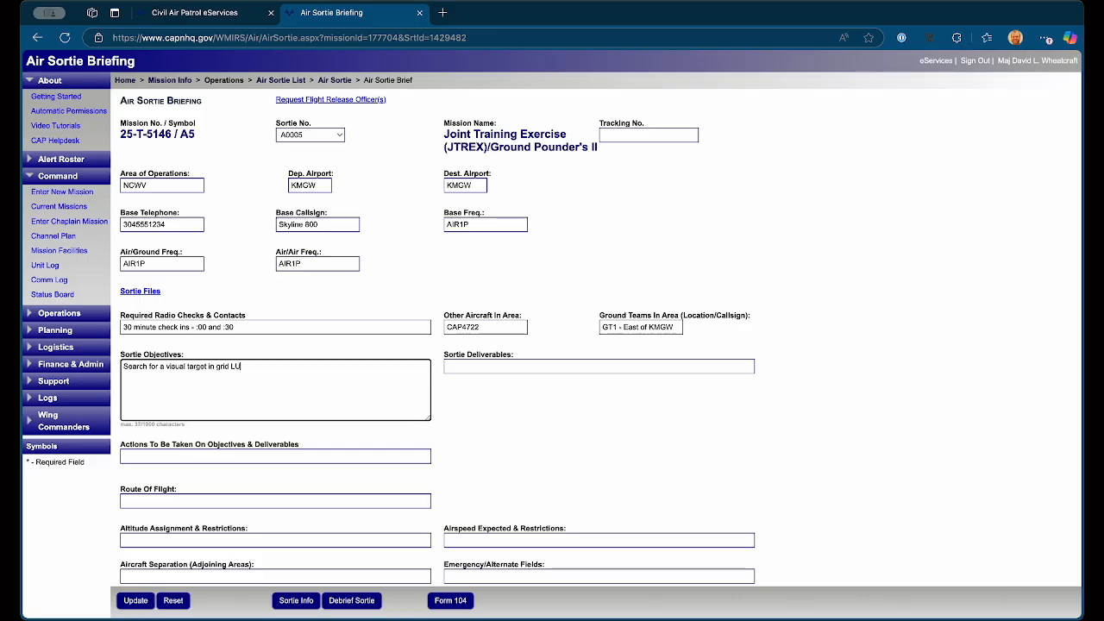
pyautogui.write('K77A using par')
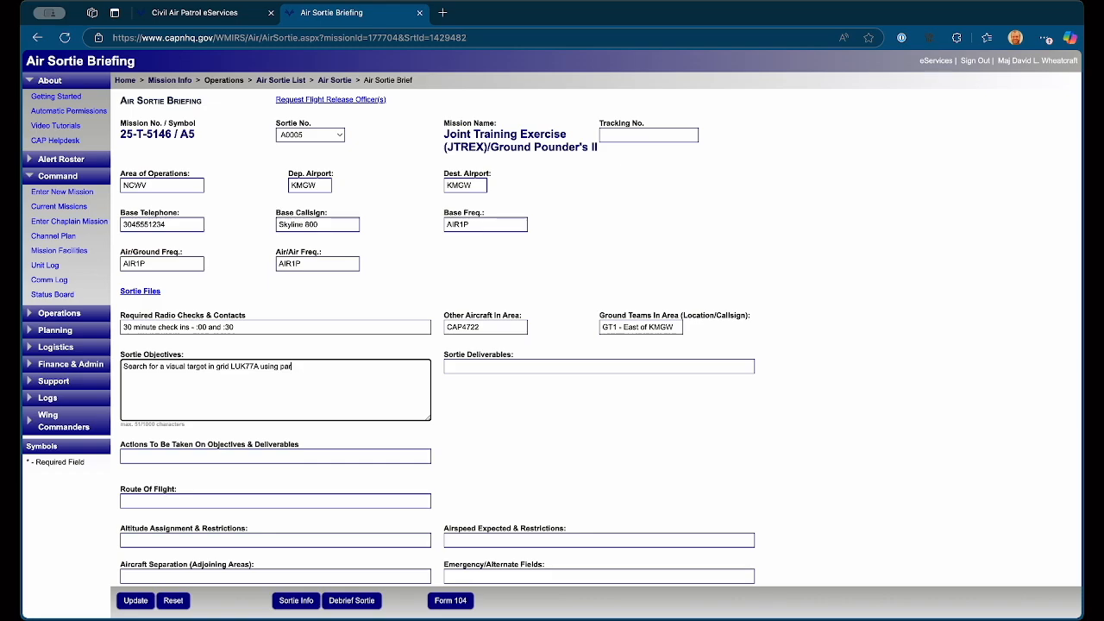
pyautogui.write('allel line search with half mile spacing, ')
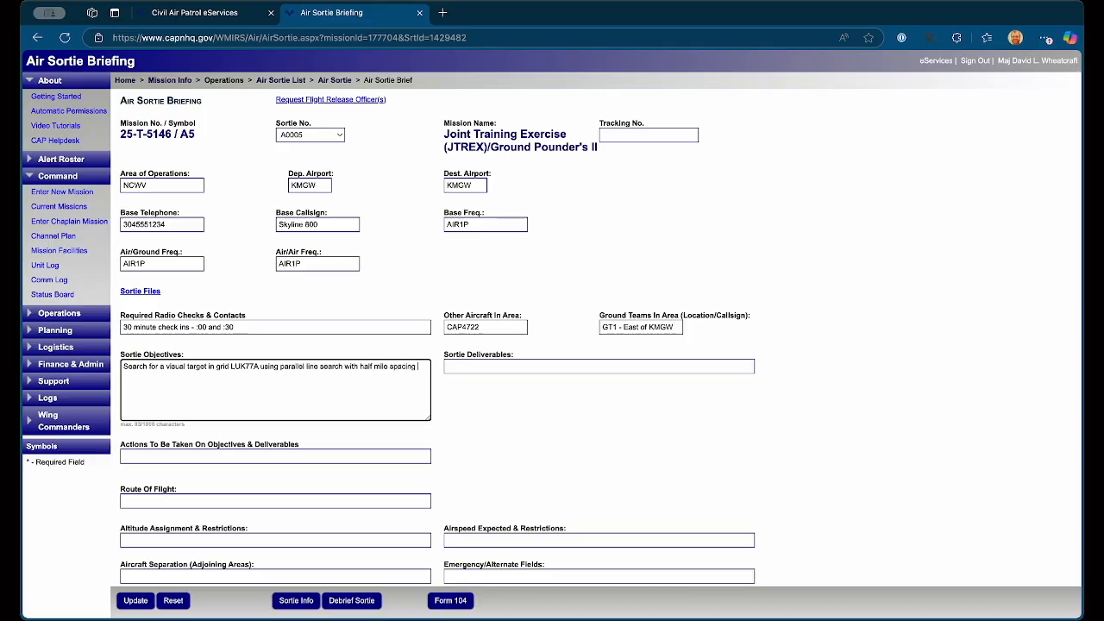
pyautogui.write('and east/west tracks.')
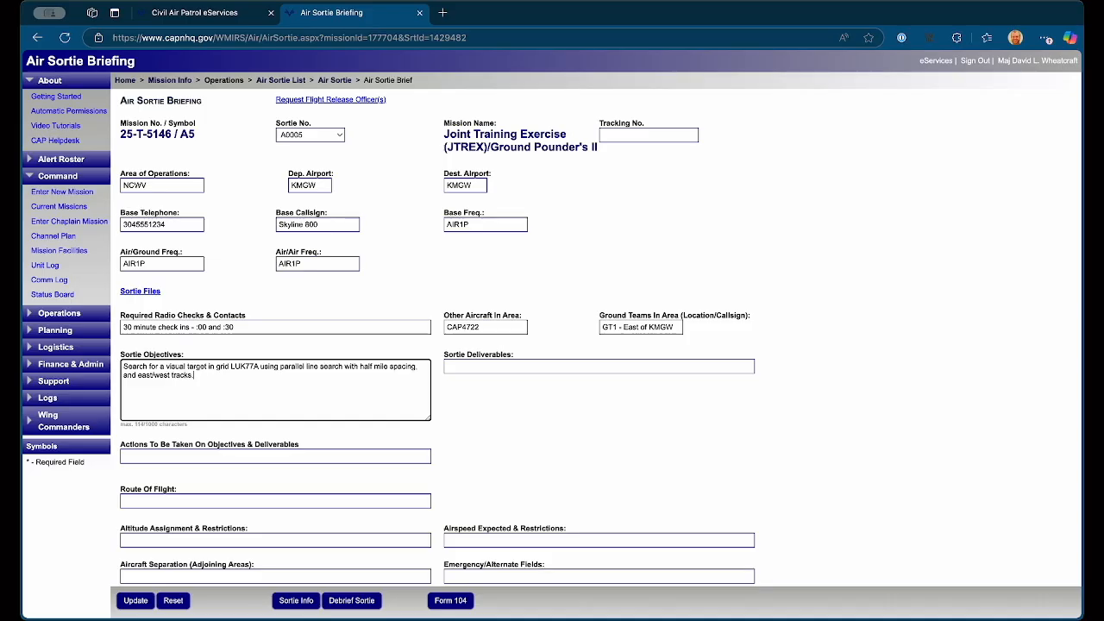
pyautogui.write(' If target is found, vector ground team to tar')
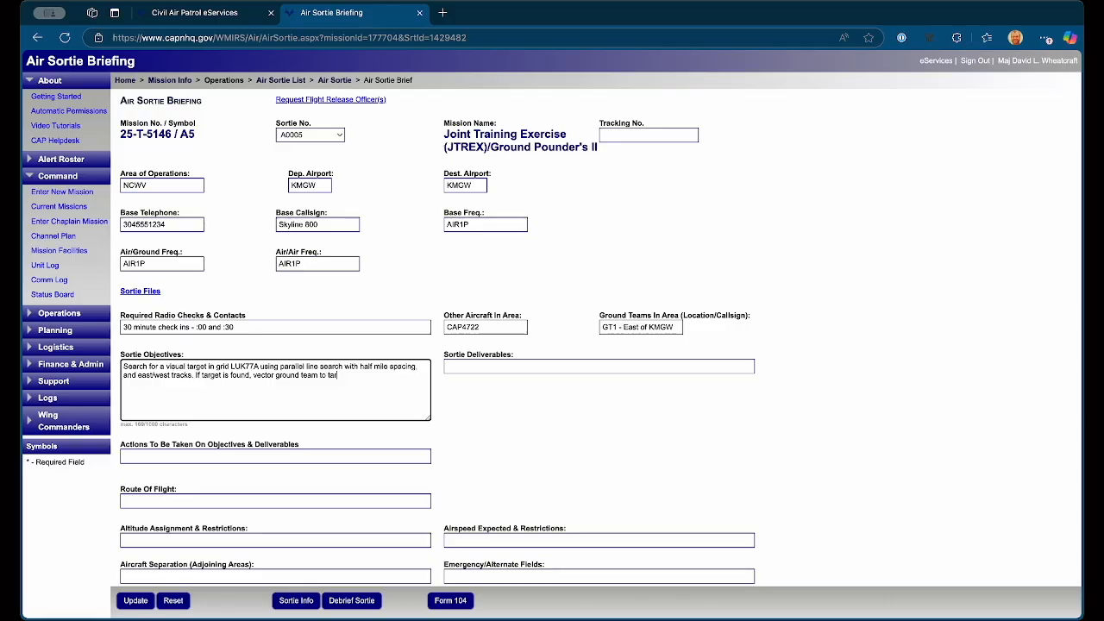
pyautogui.write('get.')
# Step: Add the sentence "If target is found, vector ground team to target." to the sortie objectives
pyautogui.press('Tab')
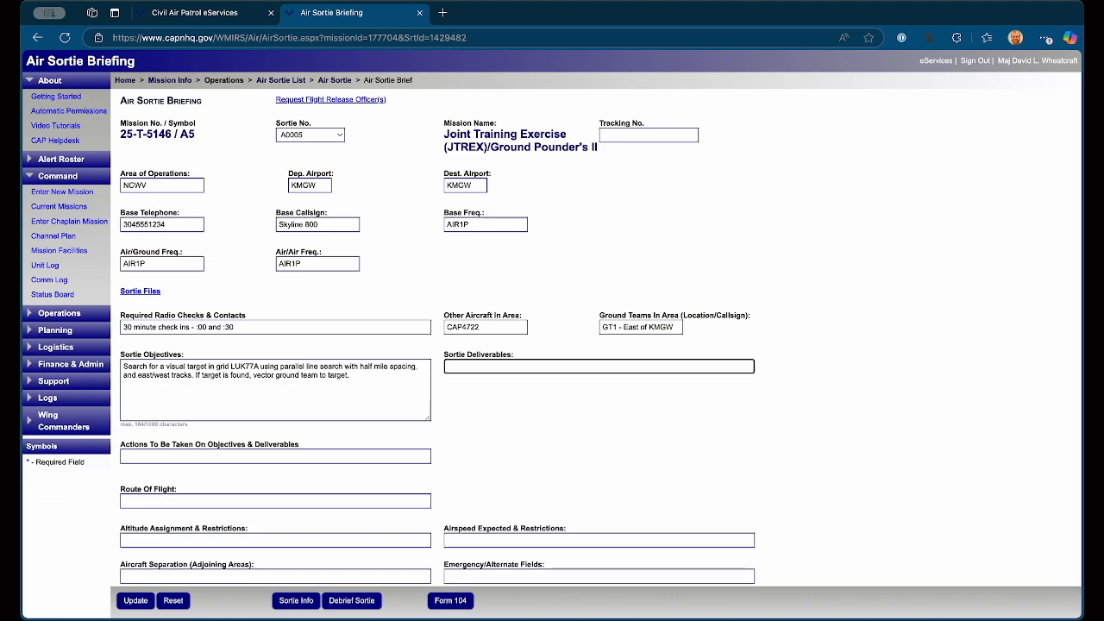
# Step: Enter "Photographs of visual target." as the sortie deliverables
pyautogui.write('Photographs of visual target')
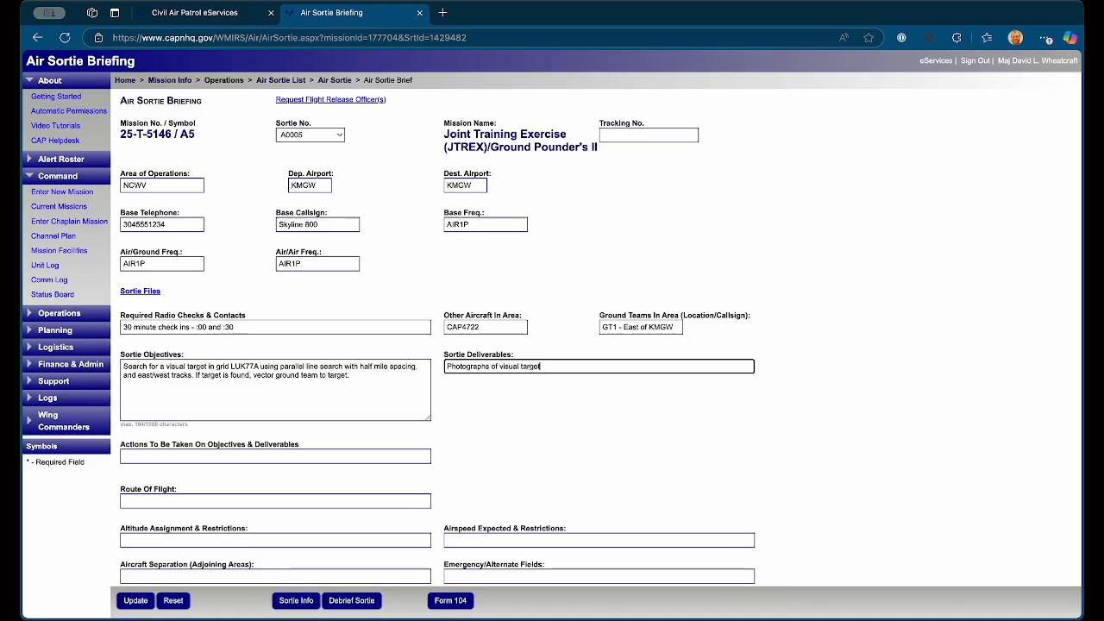
pyautogui.write('.')
pyautogui.press('Tab')
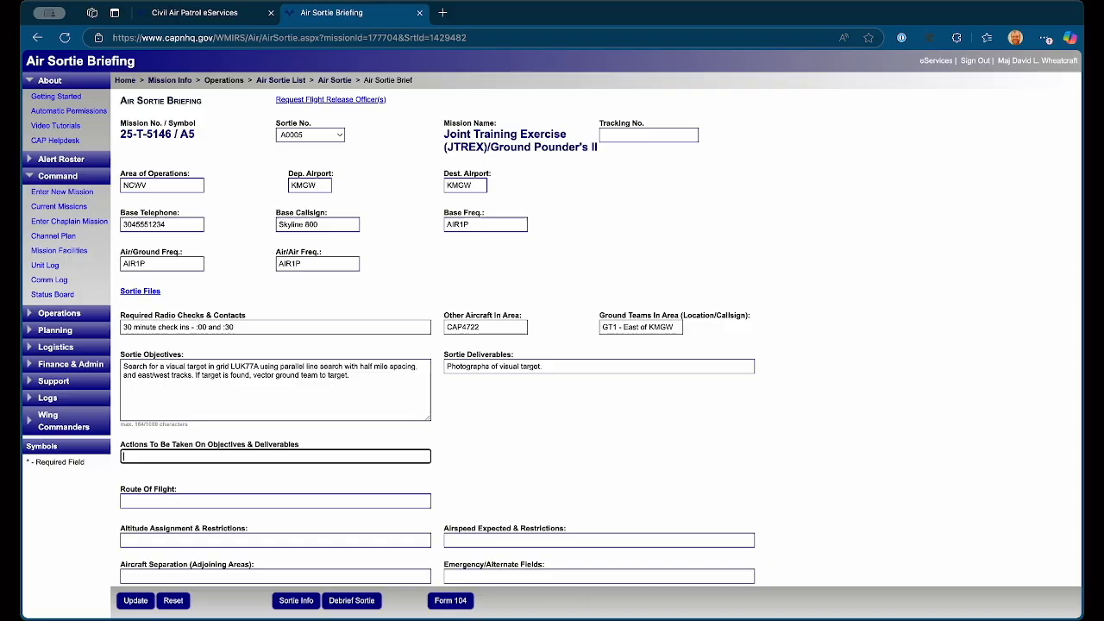
# Step: Enter "Report target coordinates to mission base" as the actions to be taken on objectives and deliverables
pyautogui.write('Report target coordinates')
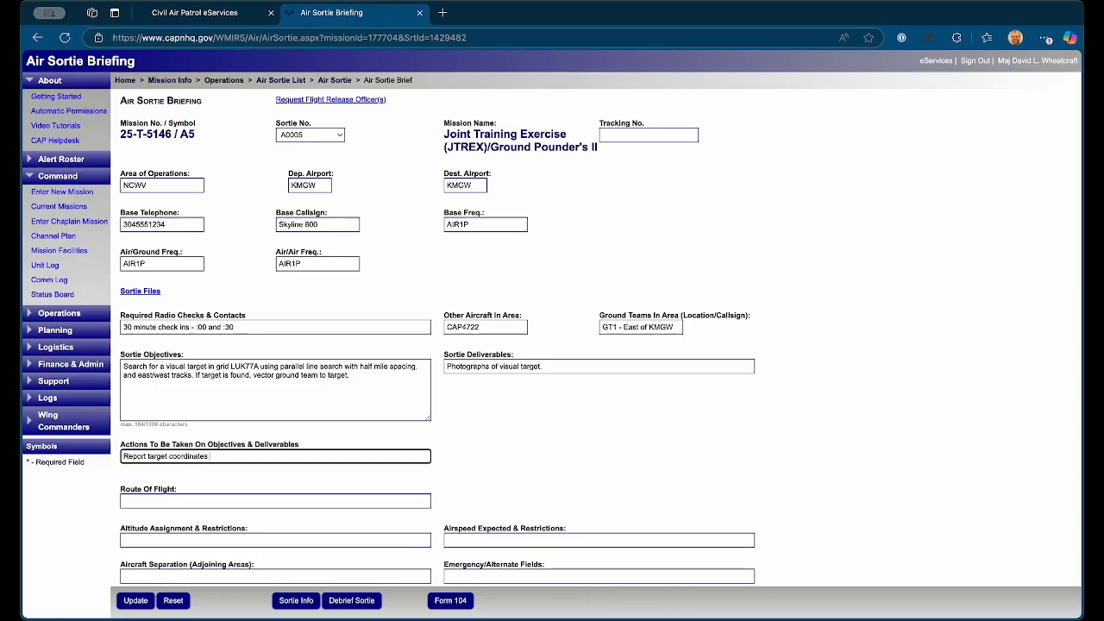
pyautogui.write(' to mission base')
pyautogui.press('Tab')
# Step: Enter the route of flight as KMGW LOCAL KMGW
pyautogui.scroll(-3, 552, 345)
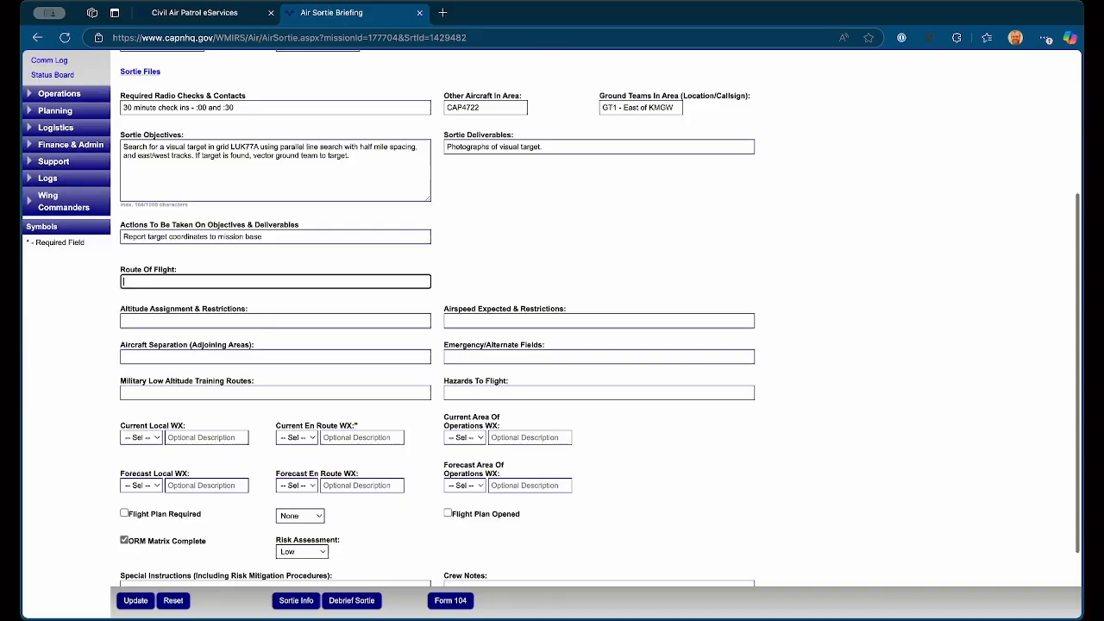
pyautogui.write('KMGW')
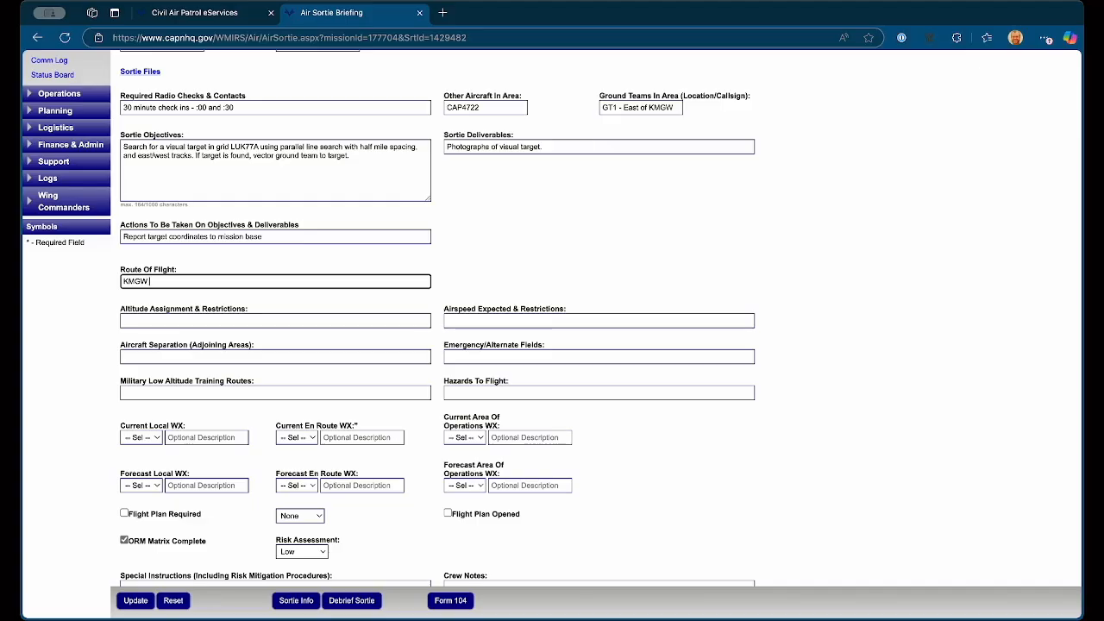
pyautogui.write('LOCAL KMGW')
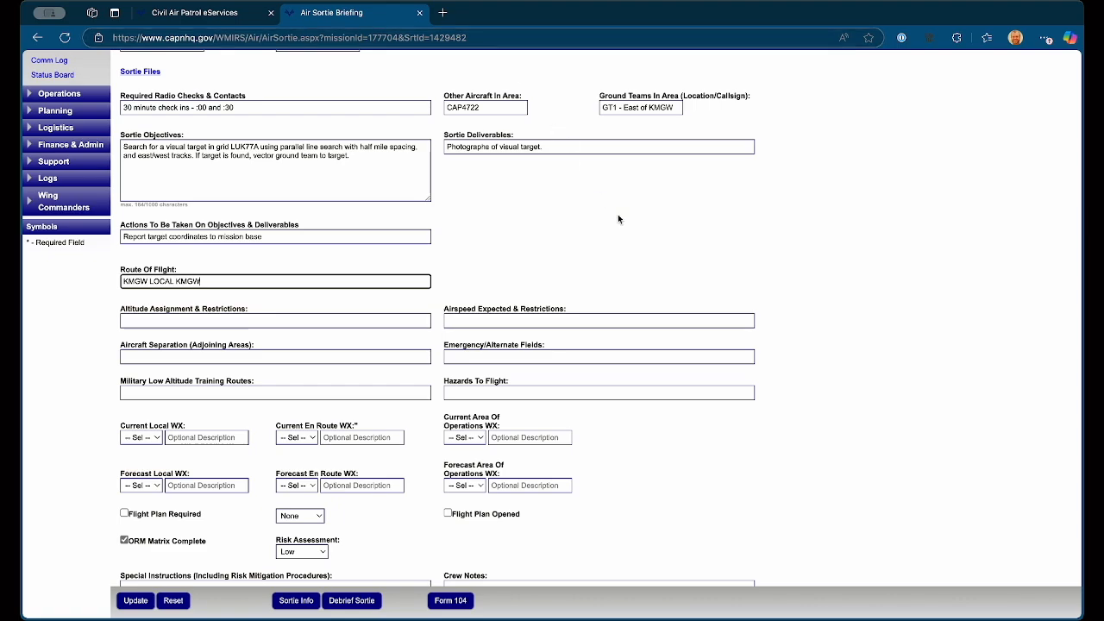
pyautogui.press('Tab')
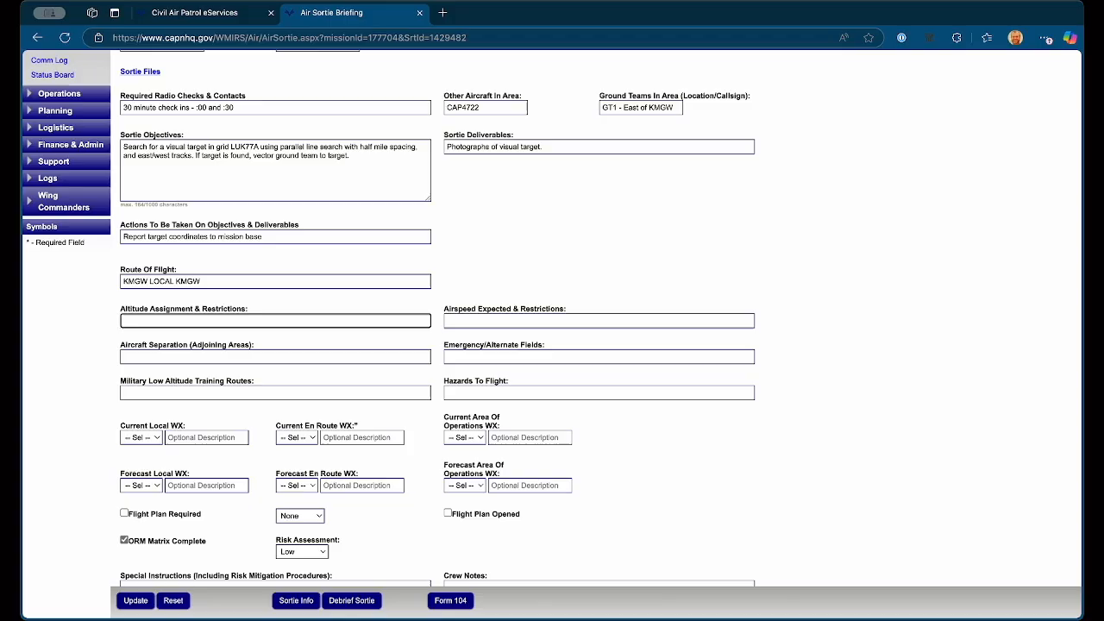
# Step: Set the altitude assignment to "1000 AGL in search area" and the expected airspeed to "90 KIAS in search area"
pyautogui.scroll(-2, 820, 300)
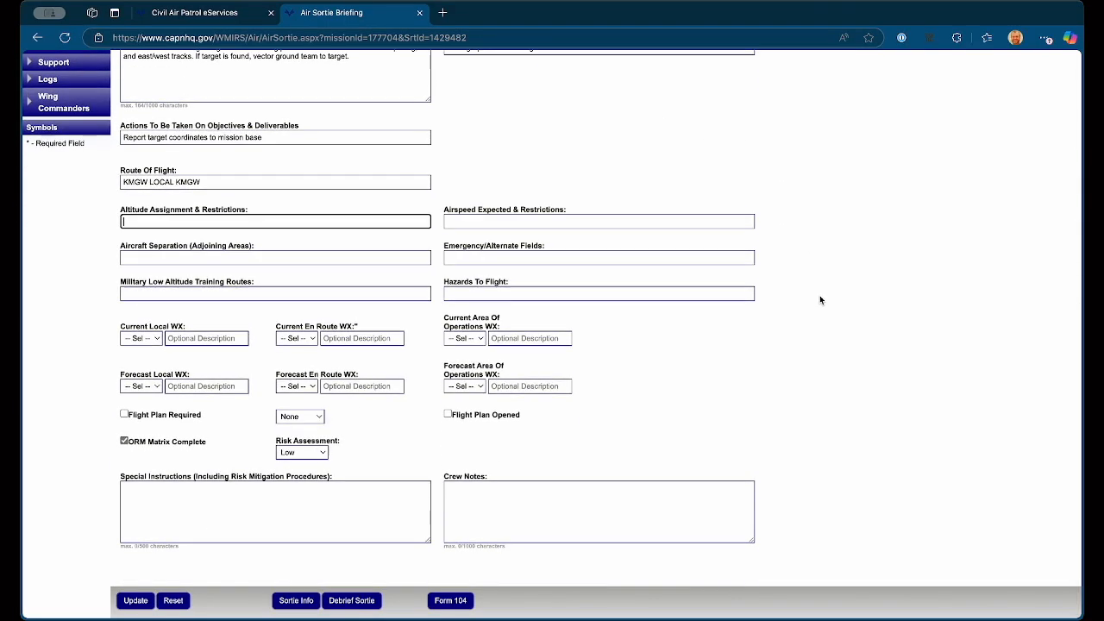
pyautogui.write('1000 AGL in search area')
pyautogui.press('Tab')
pyautogui.write('90 KIAS in search area')
pyautogui.press('Tab')
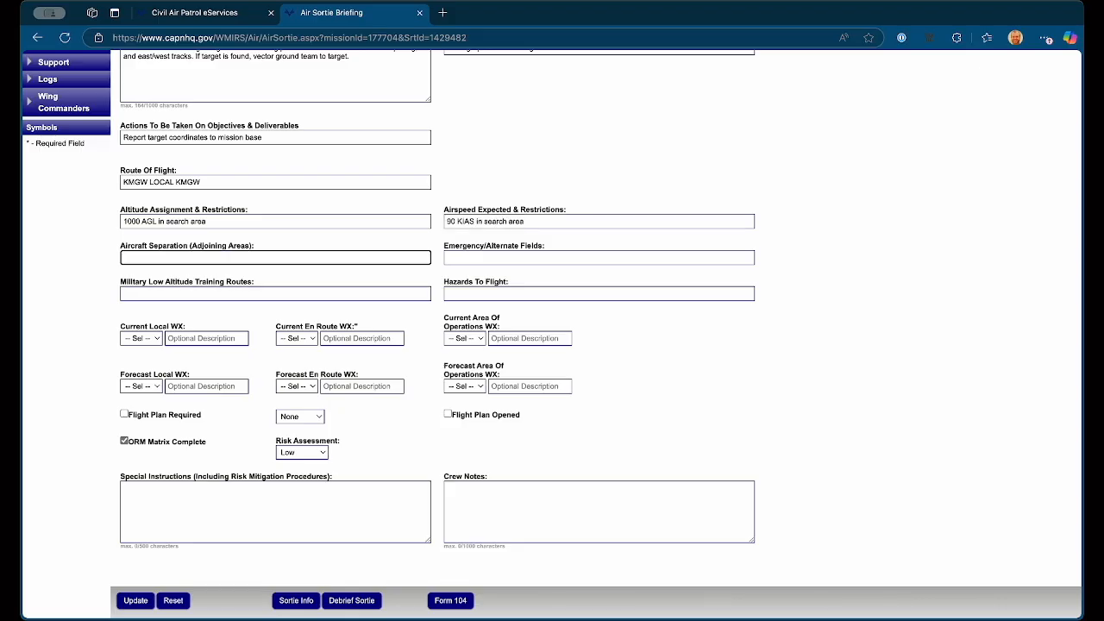
# Step: Set the aircraft separation to None and the emergency/alternate fields to "KMGW, 4G7"
pyautogui.write('None')
pyautogui.press('Tab')
pyautogui.write('PIC')
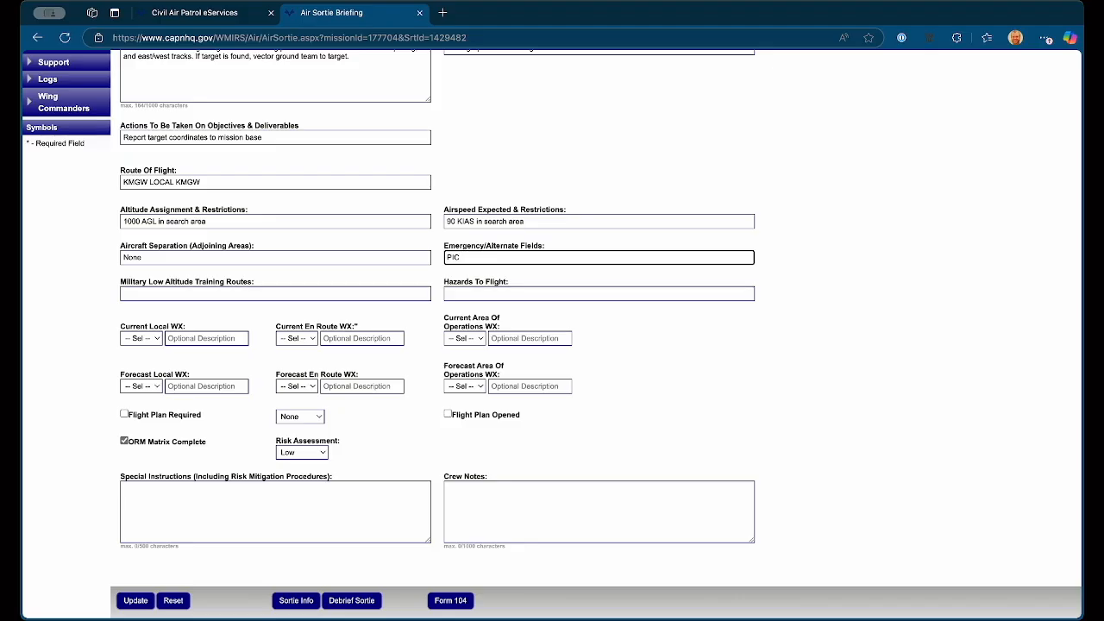
pyautogui.press('BackSpace')
pyautogui.press('BackSpace')
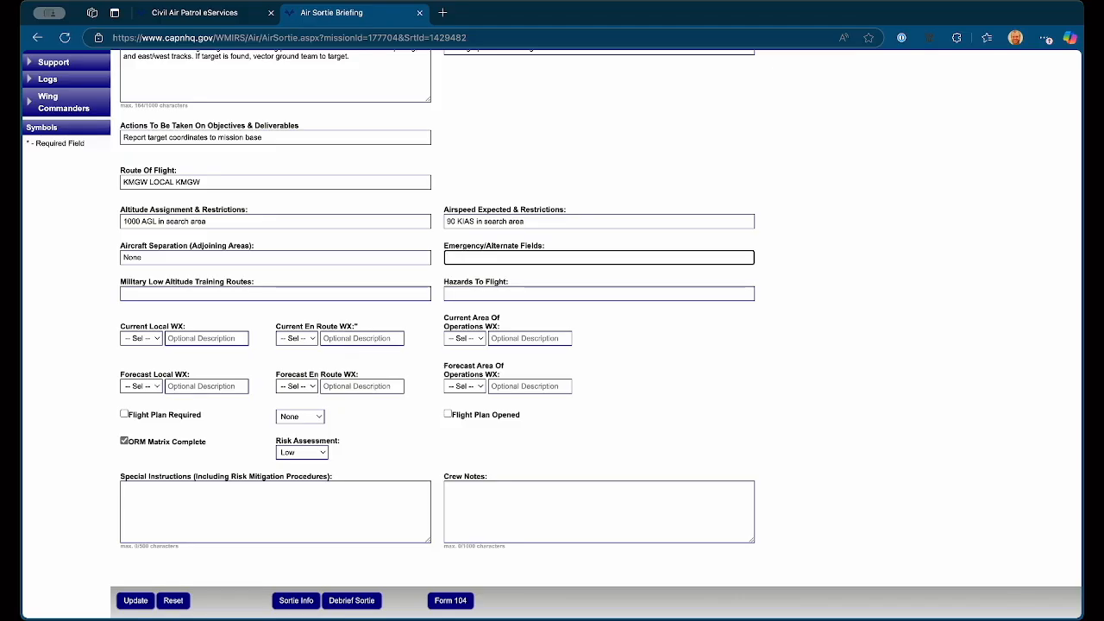
pyautogui.write('KMGW, 4G7')
pyautogui.press('Tab')
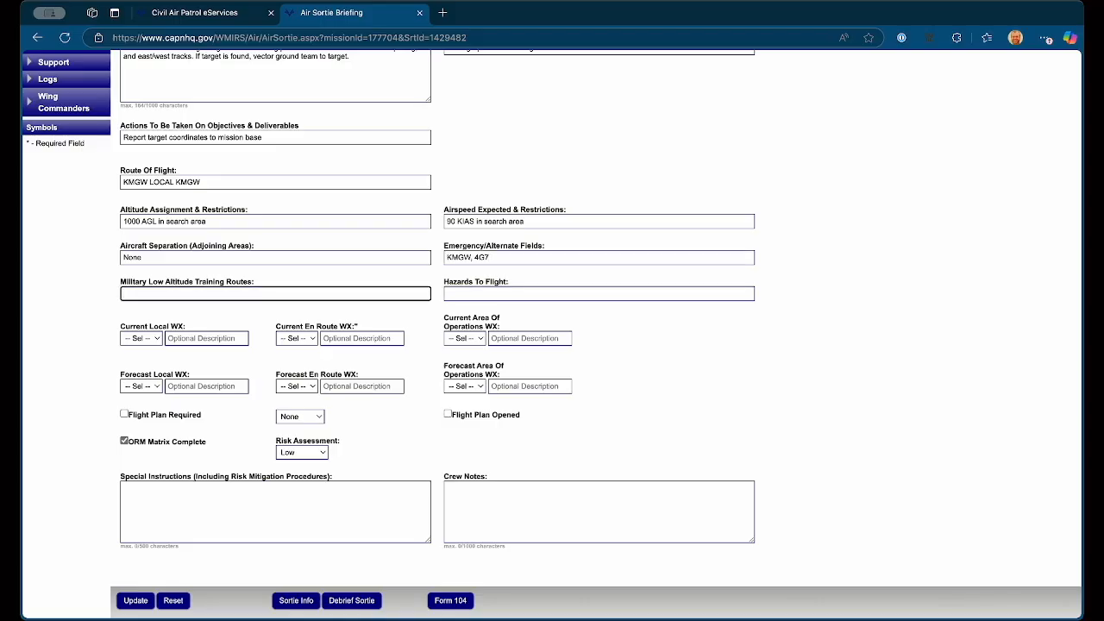
# Step: Enter None for military low altitude training routes and "Terrain and towers" as the hazards to flight
pyautogui.write('None')
pyautogui.press('Tab')
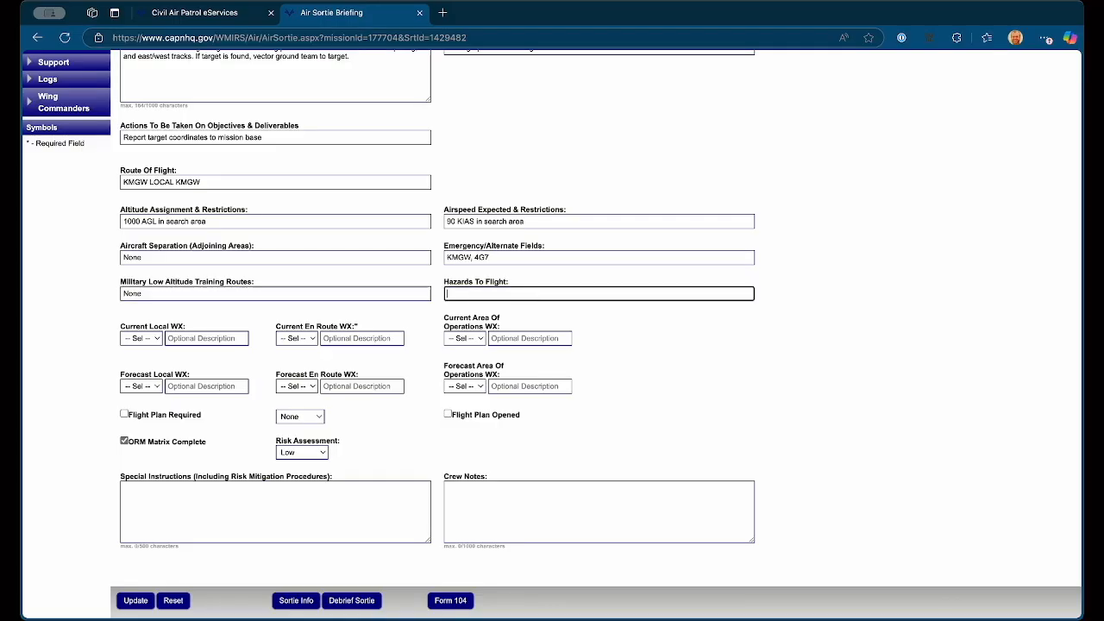
pyautogui.write('Terrain and towers')
pyautogui.press('Tab')
# Step: Set the current local, en route and area of operations weather to VFR
pyautogui.press('v')
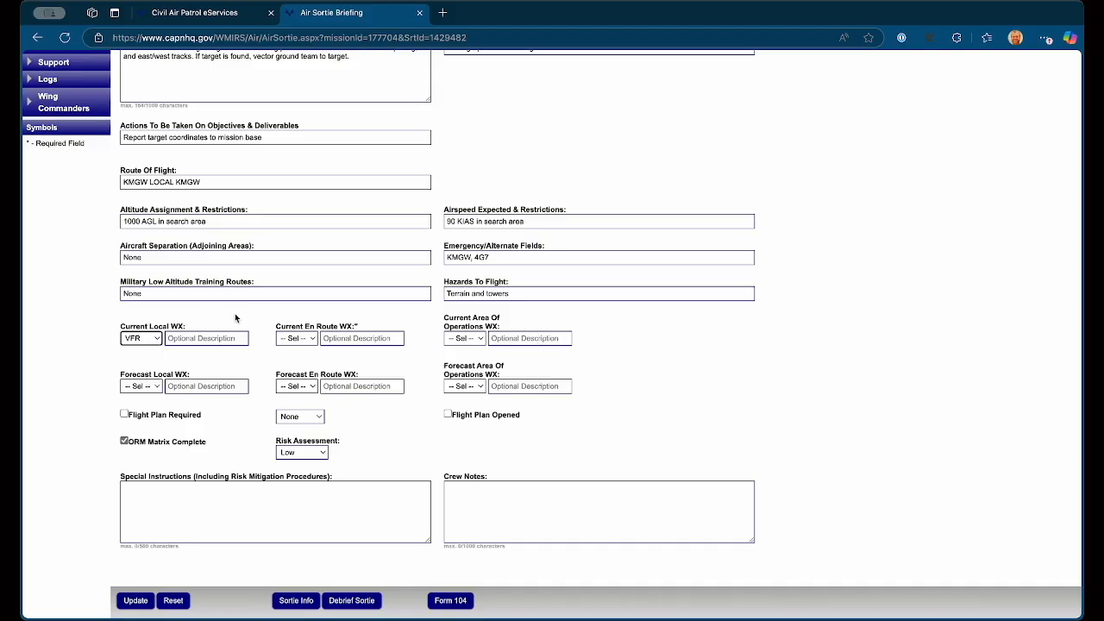
pyautogui.click(296, 338)
pyautogui.click(303, 354)
pyautogui.click(452, 339)
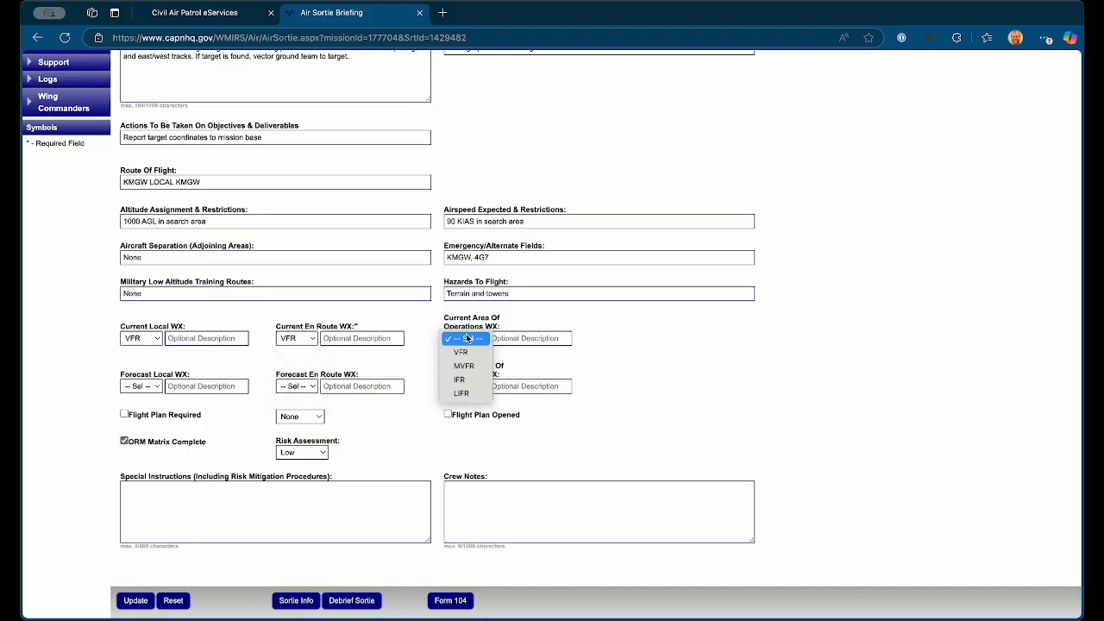
pyautogui.click(458, 351)
# Step: Set the forecast local, en route and area of operations weather to VFR
pyautogui.click(136, 387)
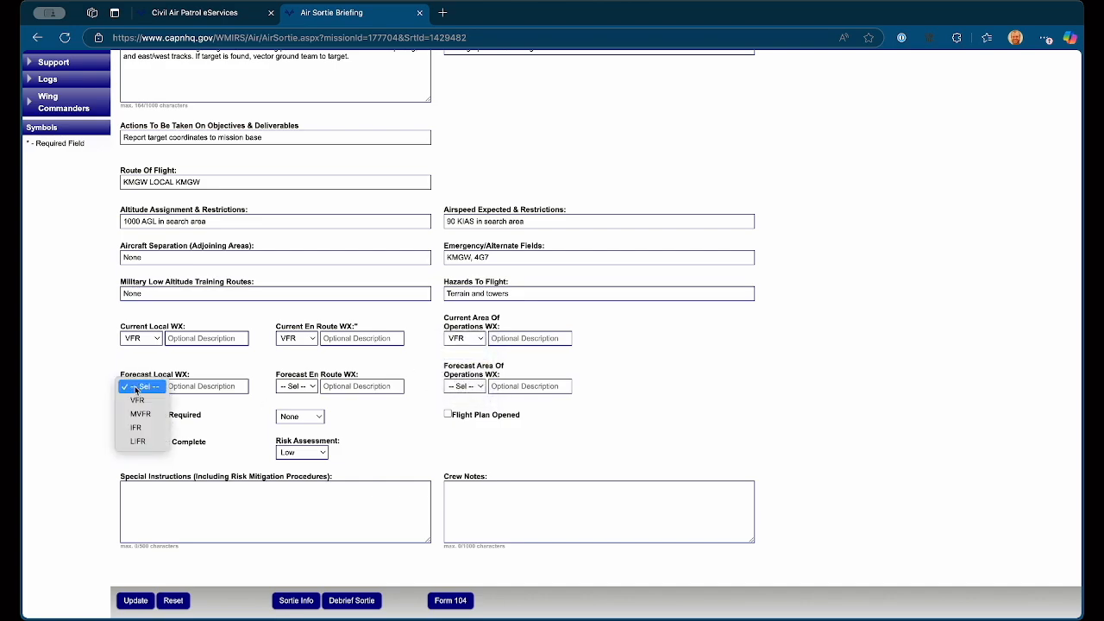
pyautogui.click(138, 401)
pyautogui.click(296, 387)
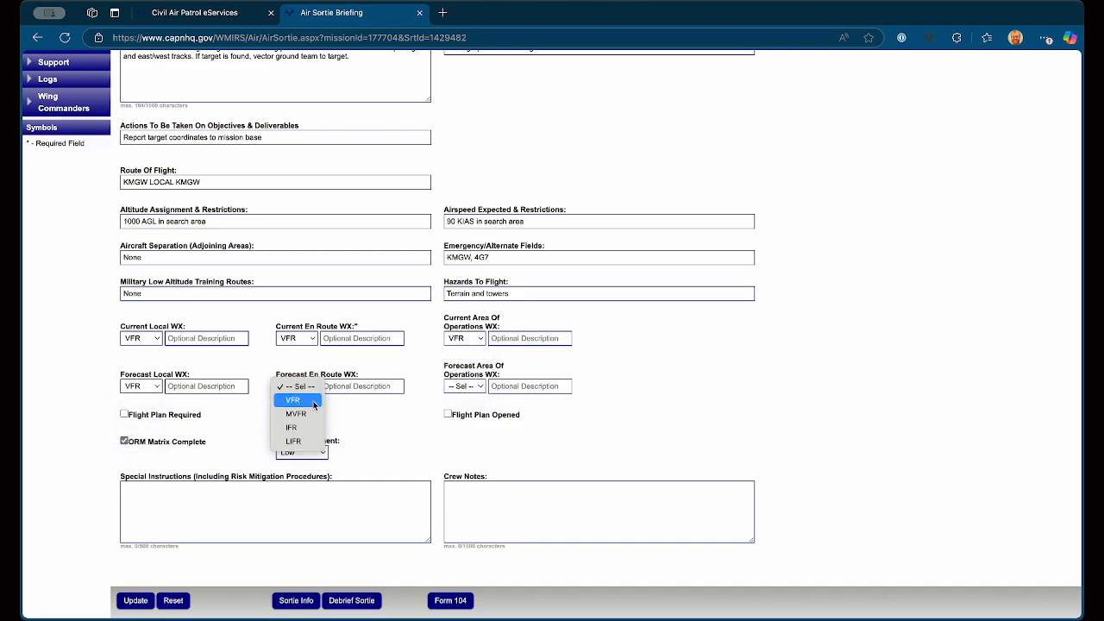
pyautogui.click(293, 400)
pyautogui.click(466, 387)
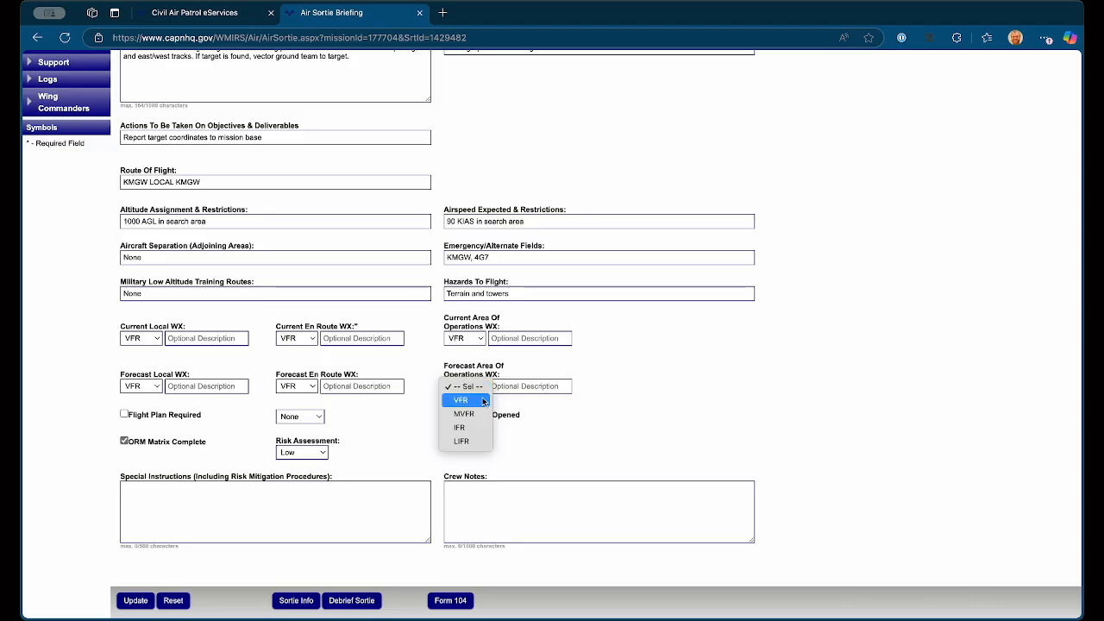
pyautogui.click(480, 403)
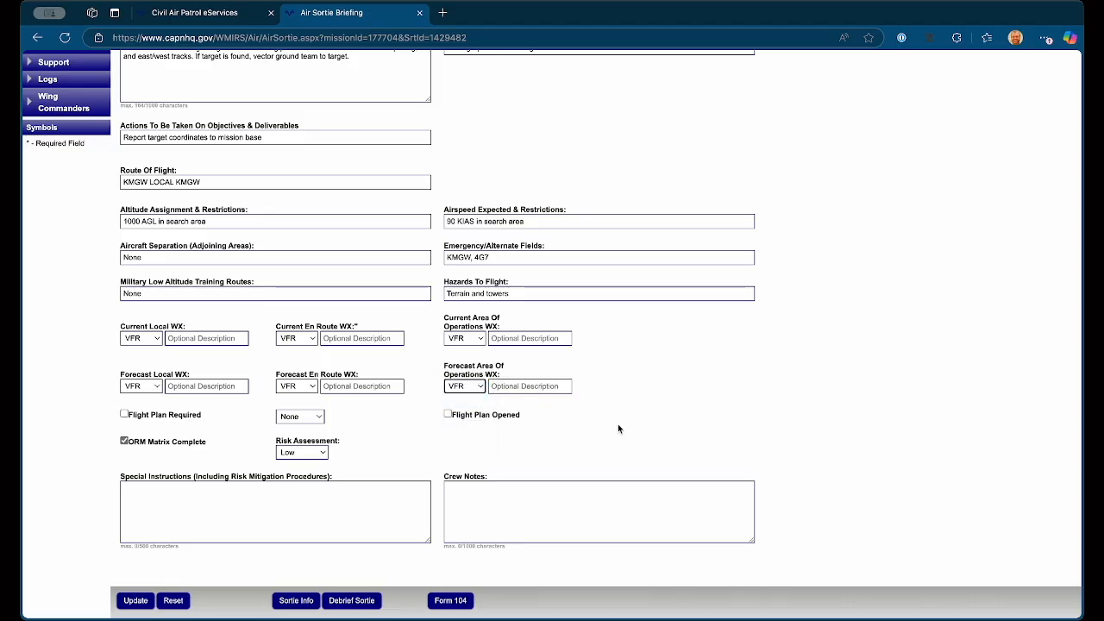
# Step: Leave the flight plan type at None and enter None as the special instructions
pyautogui.scroll(-1, 822, 375)
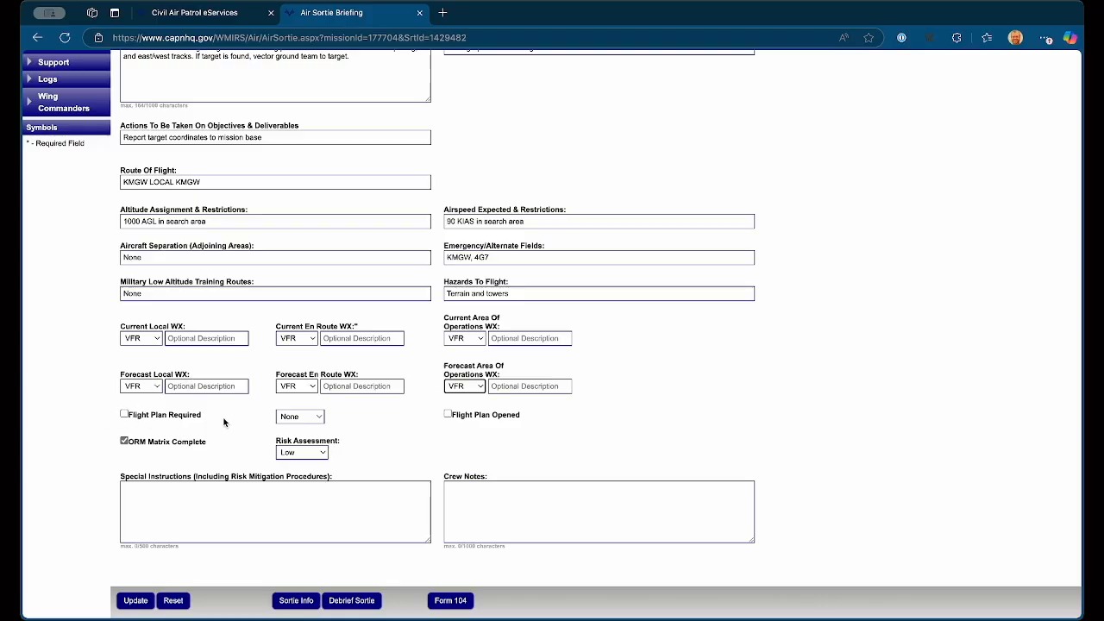
pyautogui.click(320, 417)
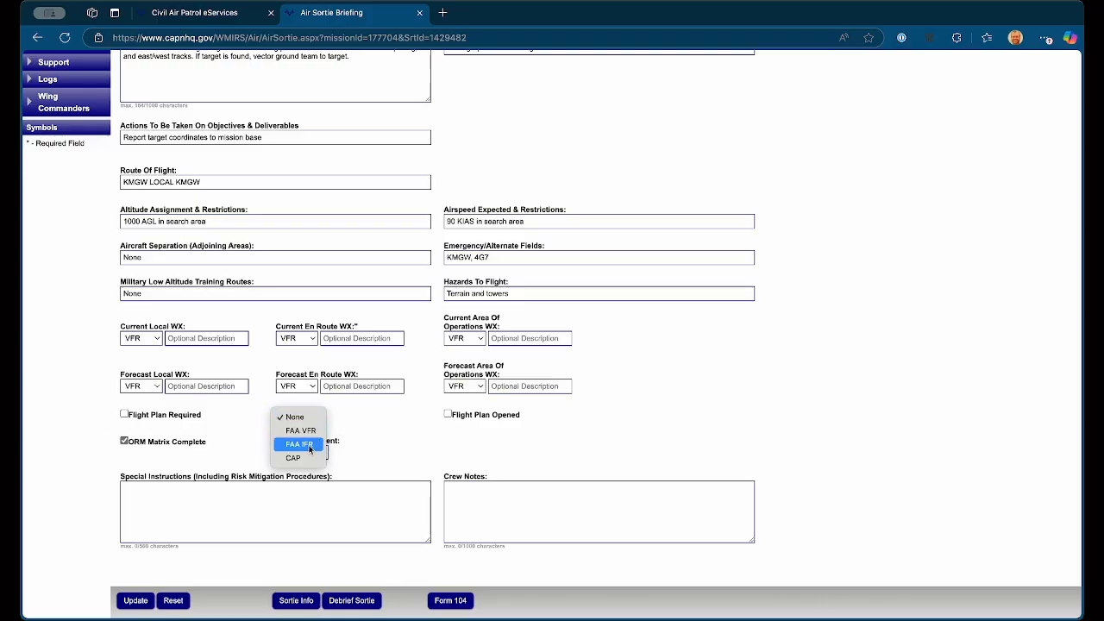
pyautogui.click(297, 417)
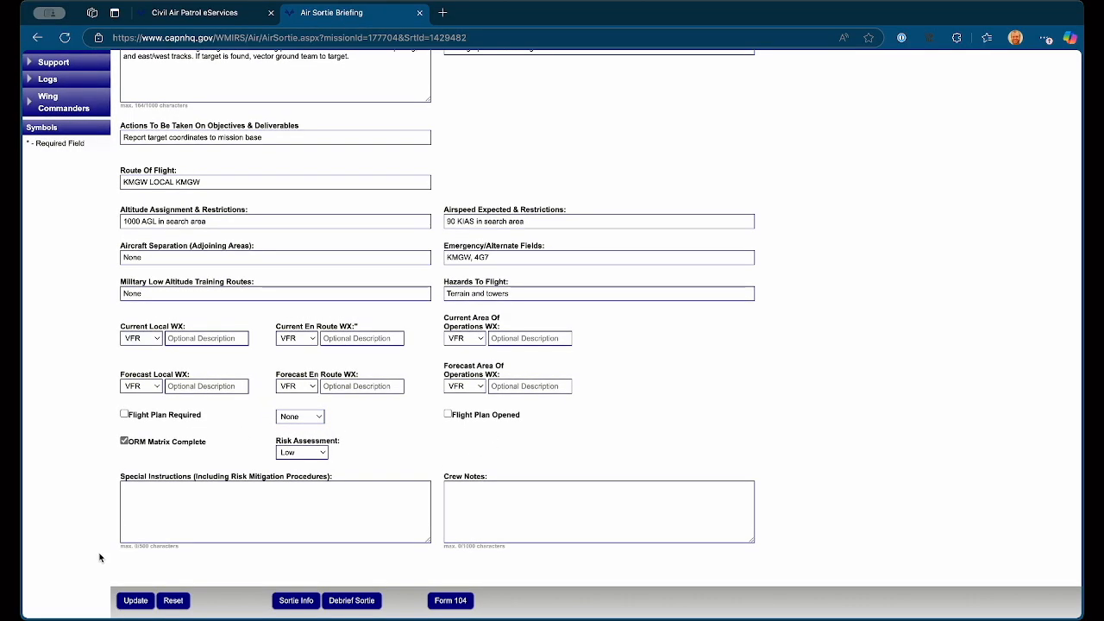
pyautogui.click(192, 515)
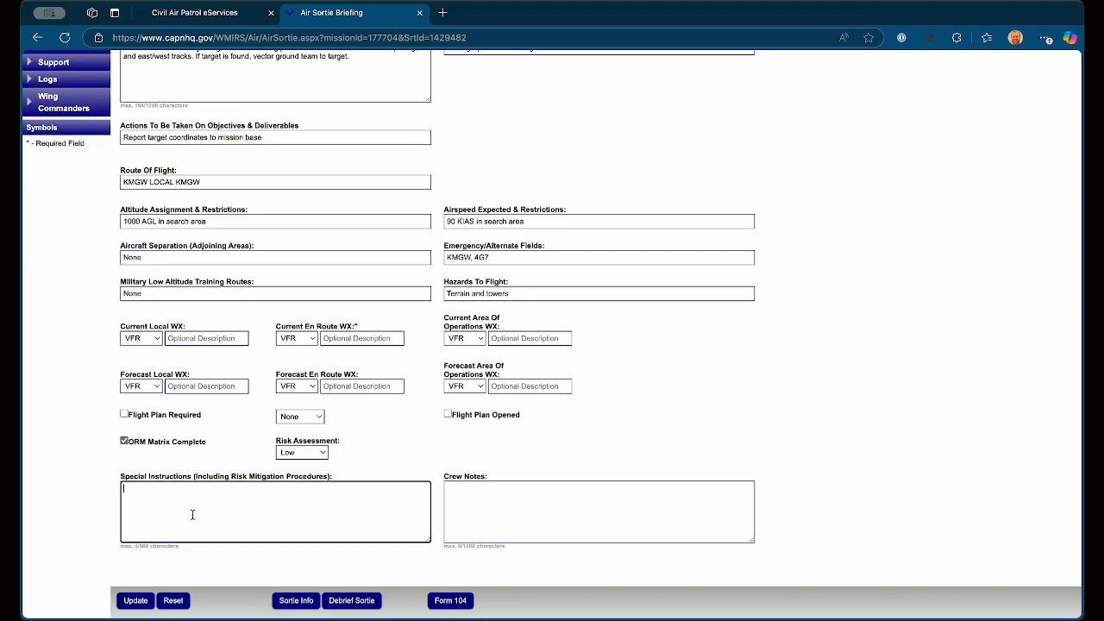
pyautogui.write('None')
pyautogui.press('Tab')
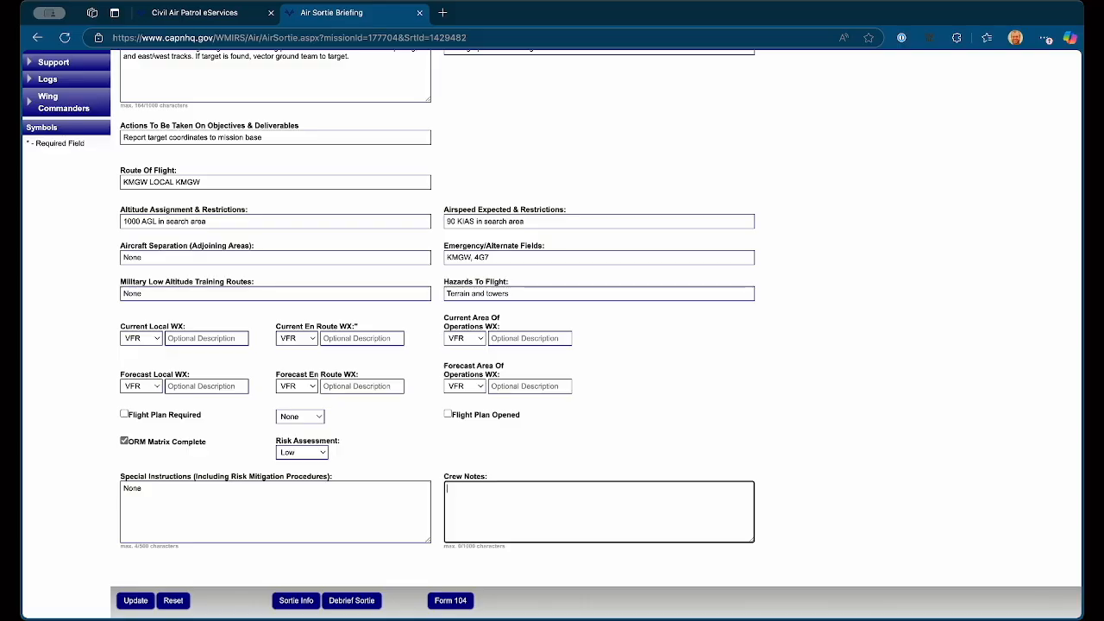
# Step: Enter crew notes identifying one crew member by surname as MP and the other as AP/MO, and save the briefing
pyautogui.write('Wheatcraft is MP, Judy is AP/MO.')
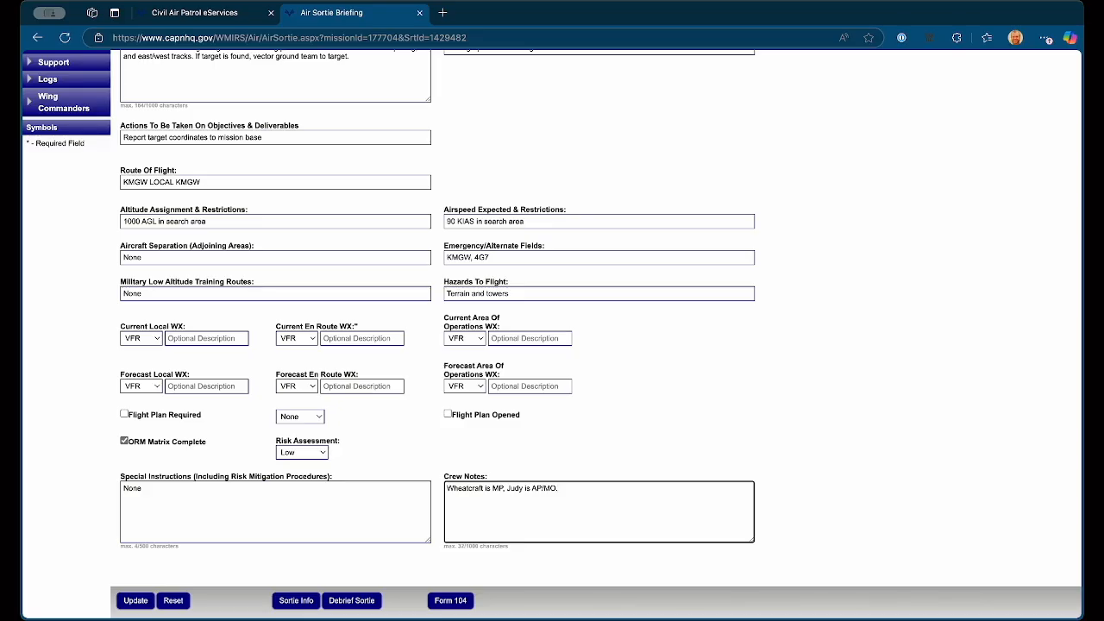
pyautogui.click(135, 604)
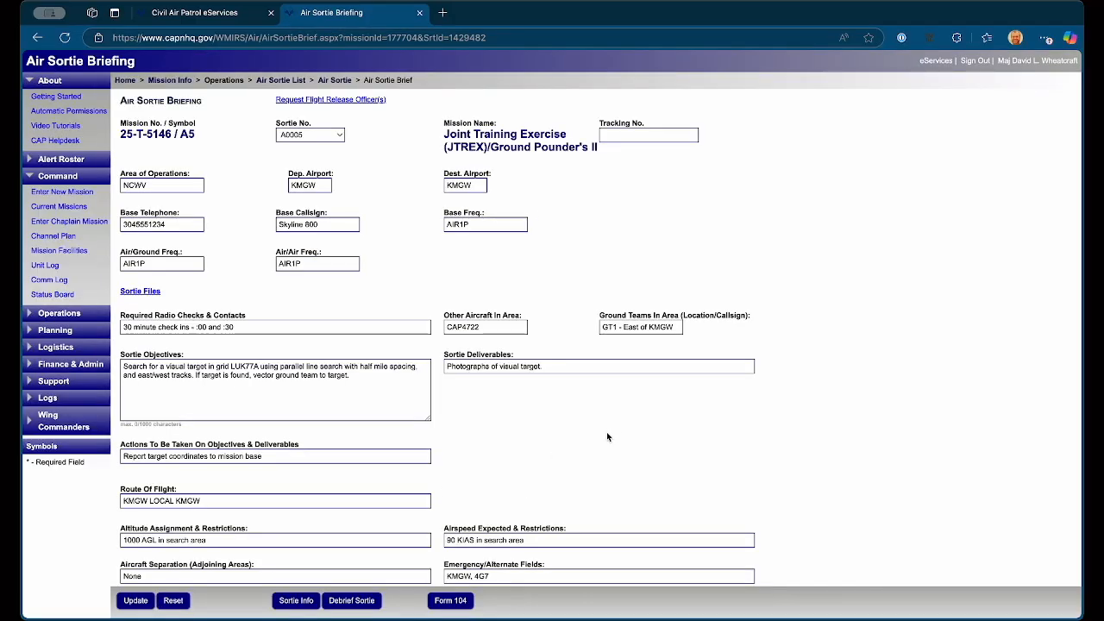
# Step: Send a flight release request for the sortie to one of the WV wing's SFRO-designated officers and close the request dialog
pyautogui.scroll(-4, 604, 438)
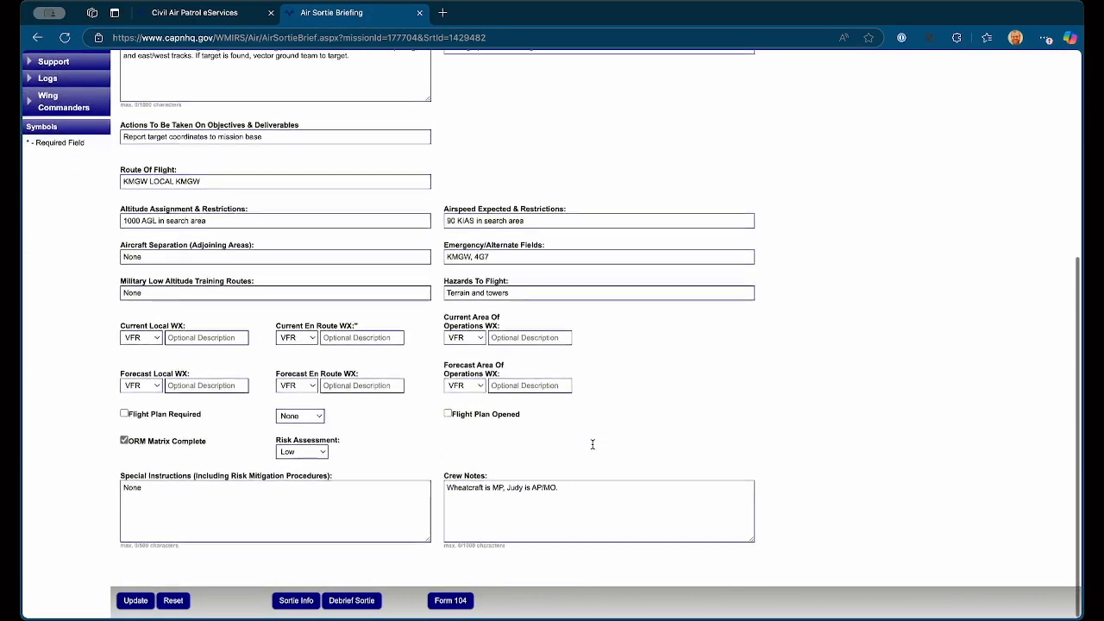
pyautogui.scroll(5, 592, 445)
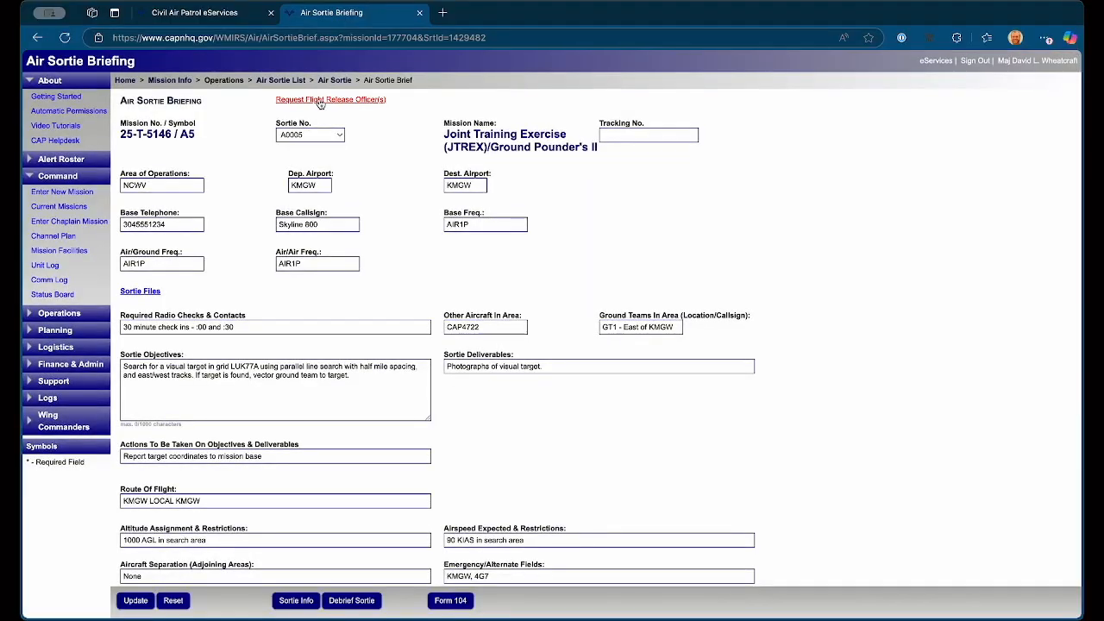
pyautogui.click(320, 101)
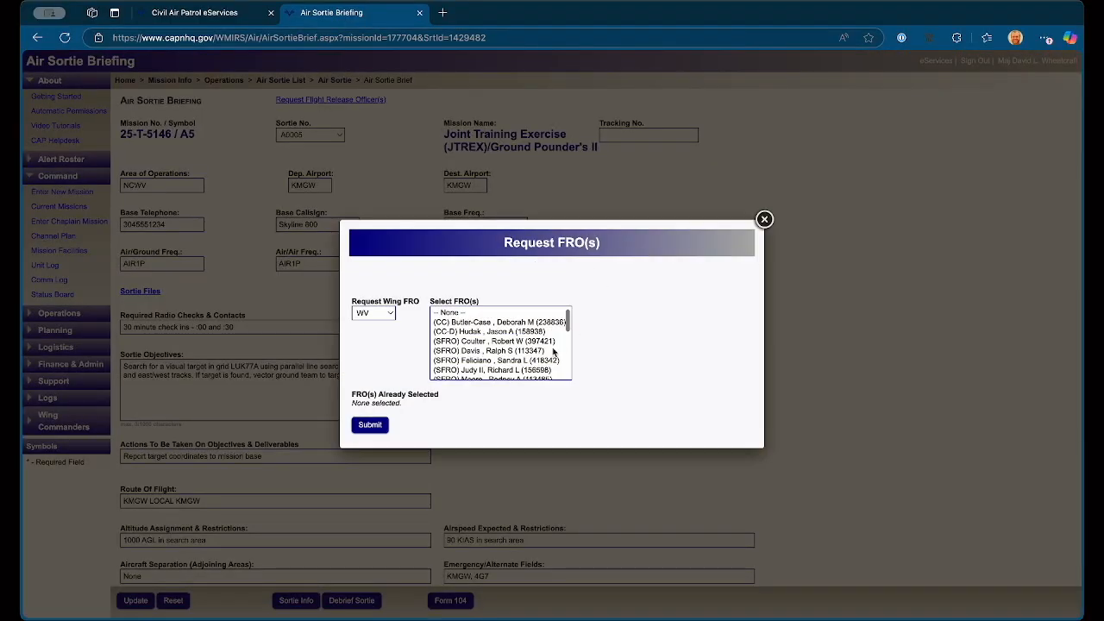
pyautogui.scroll(-4, 520, 342)
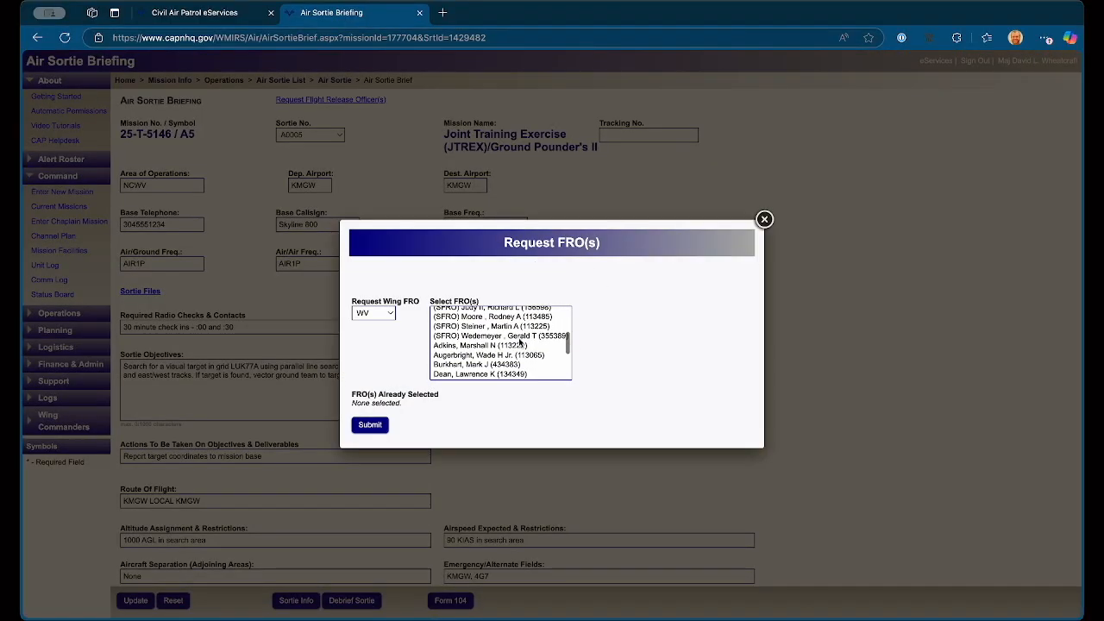
pyautogui.scroll(-4, 520, 343)
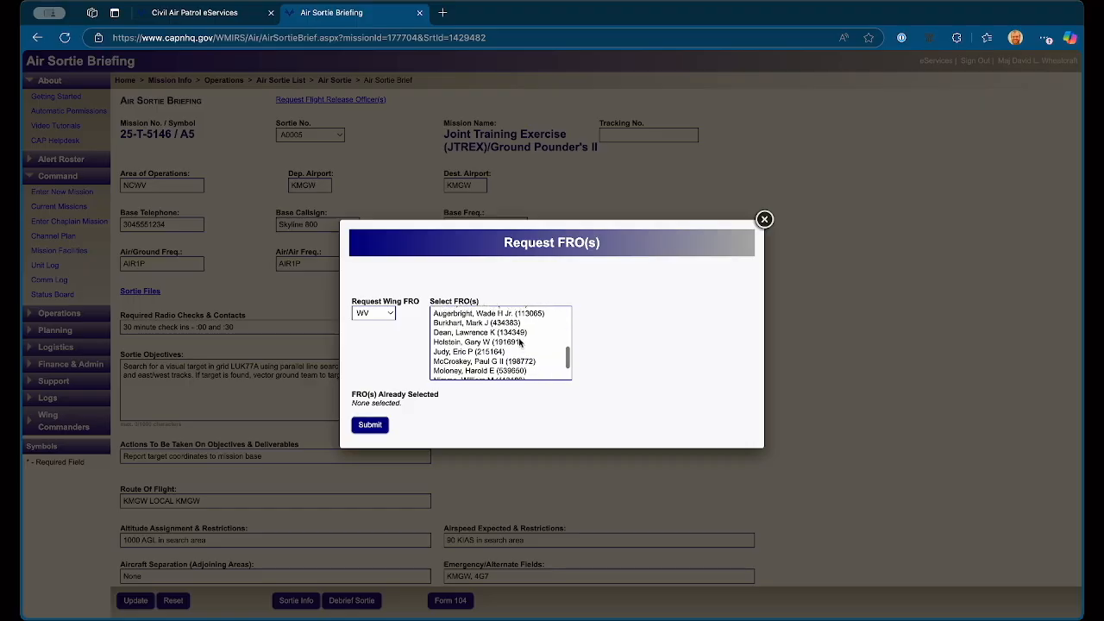
pyautogui.scroll(-1, 521, 342)
pyautogui.scroll(7, 520, 343)
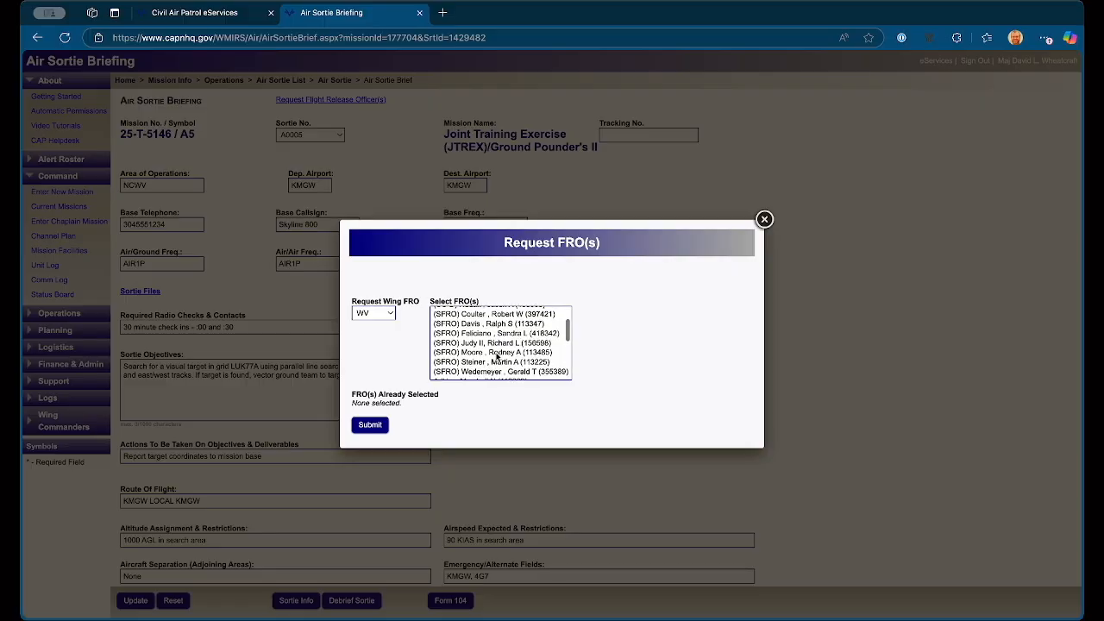
pyautogui.click(497, 353)
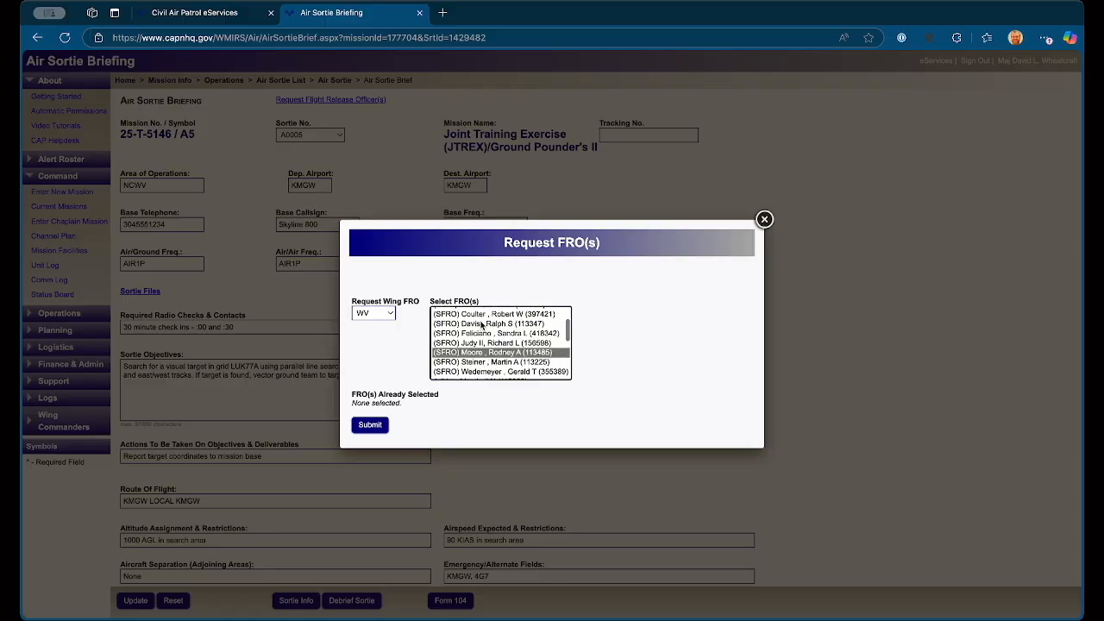
pyautogui.click(370, 428)
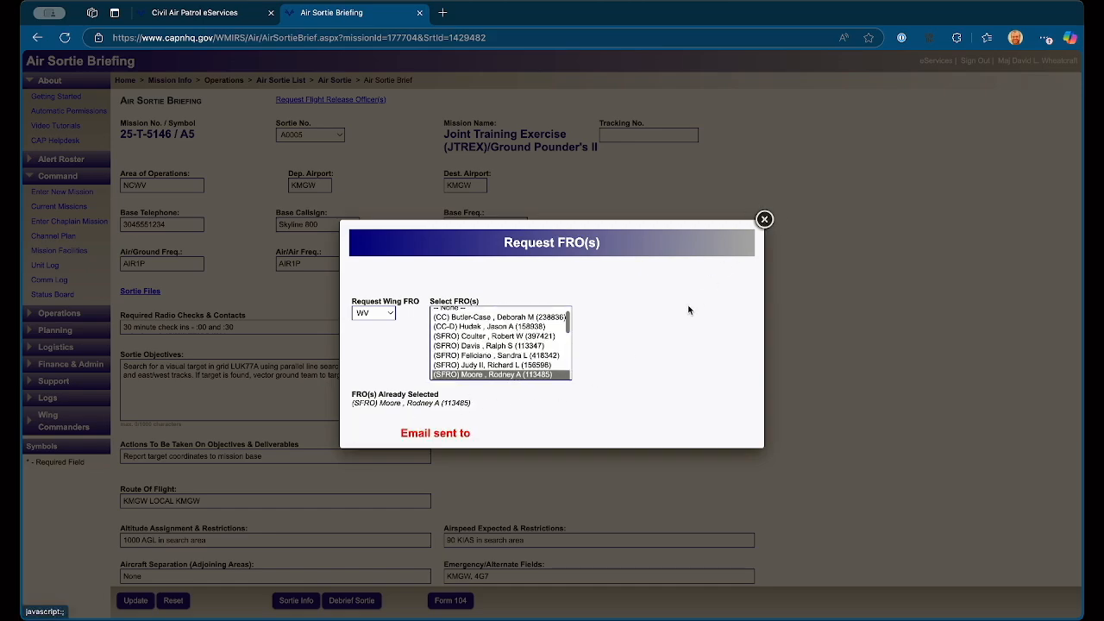
pyautogui.click(763, 221)
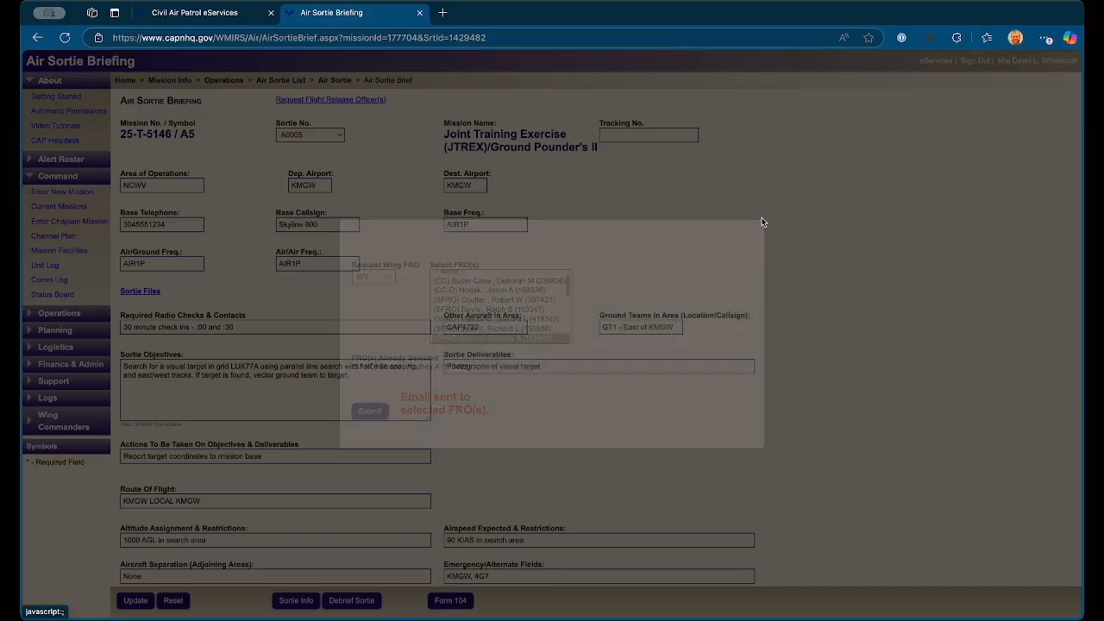